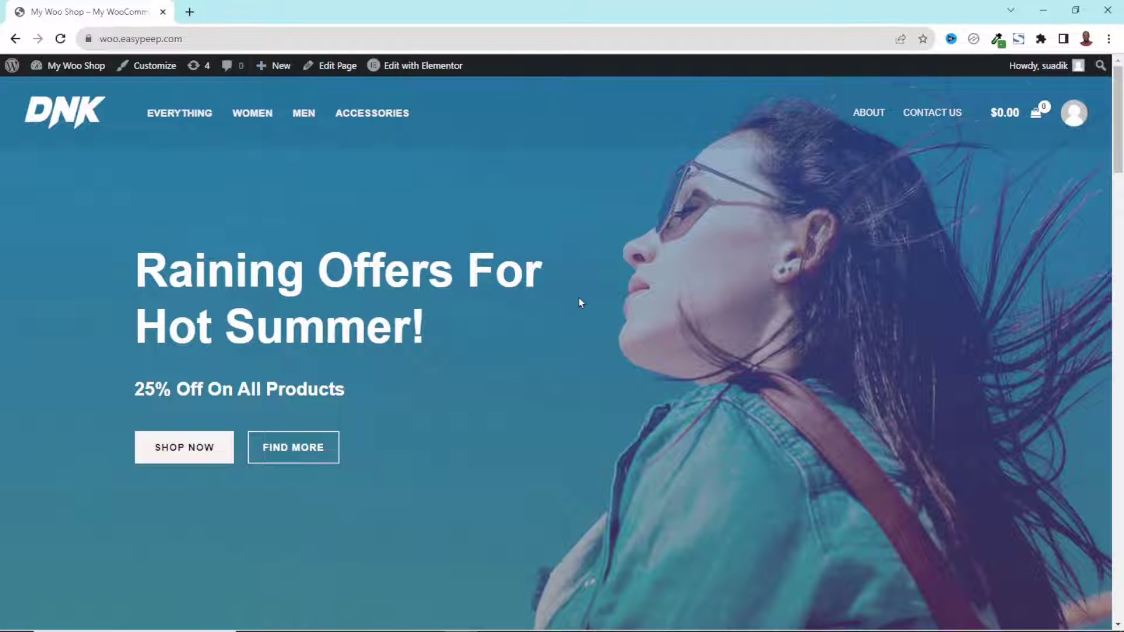
# Start a new page from the admin bar's + New menu on the storefront
pyautogui.moveTo(281, 69)
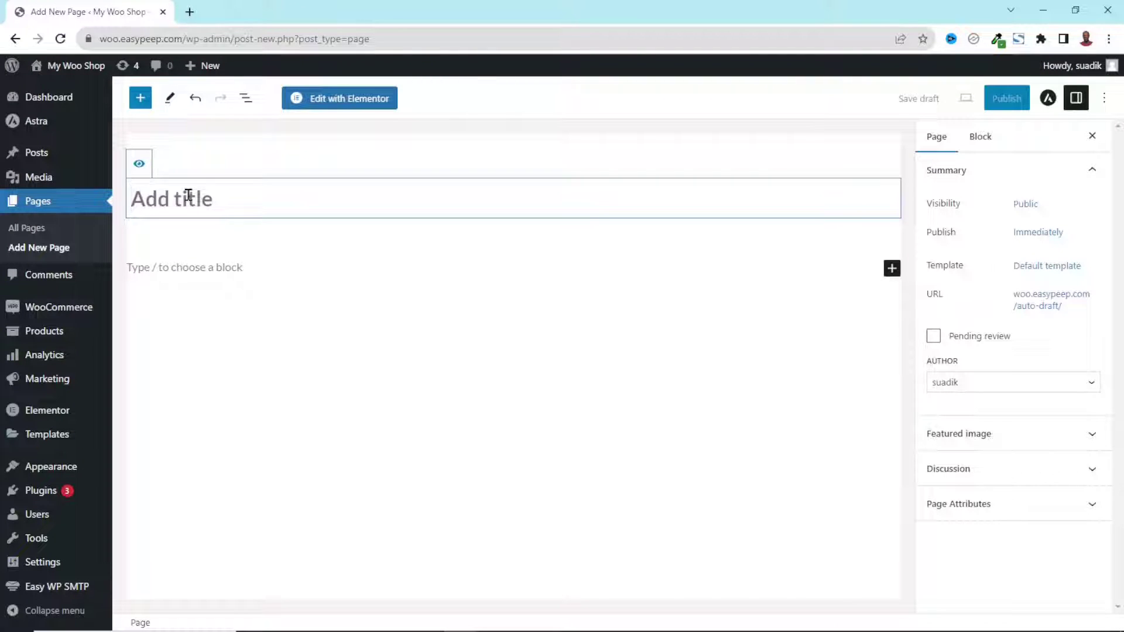
# Title the new page 'Order Tracking', place the cursor in its body, and open a new browser tab
pyautogui.write('Ore')
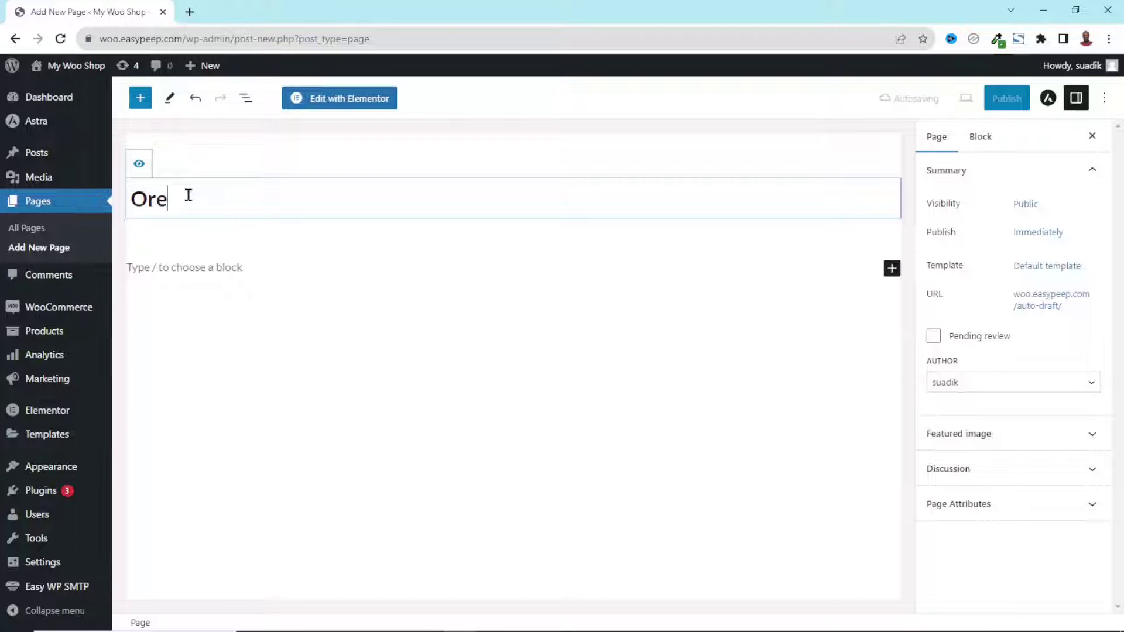
pyautogui.press('BackSpace')
pyautogui.write('der Tr')
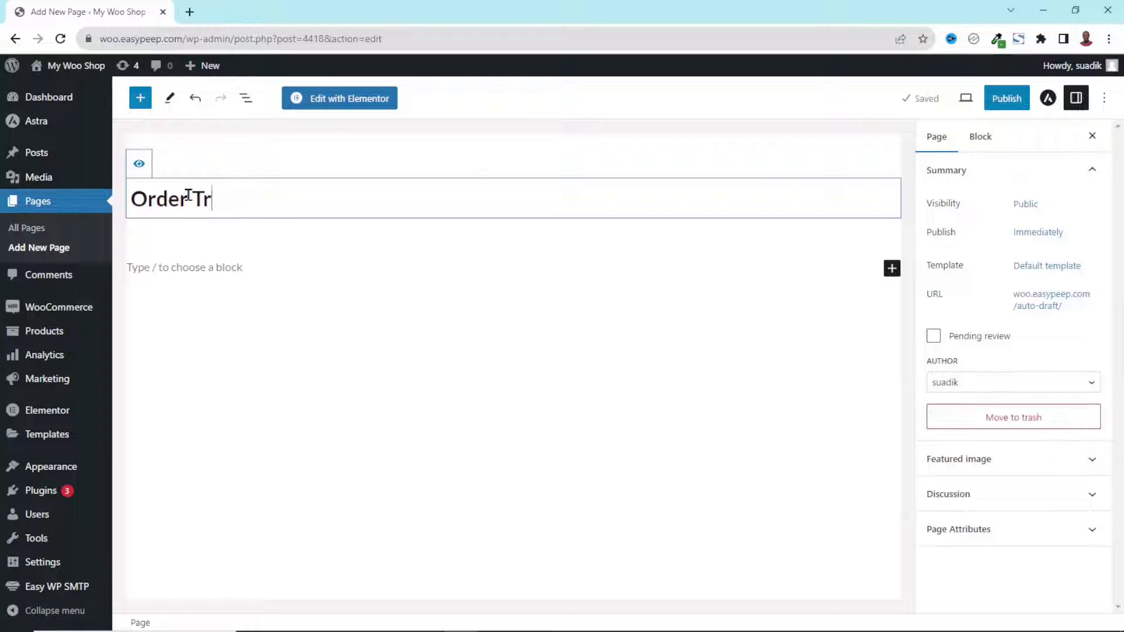
pyautogui.write('acking')
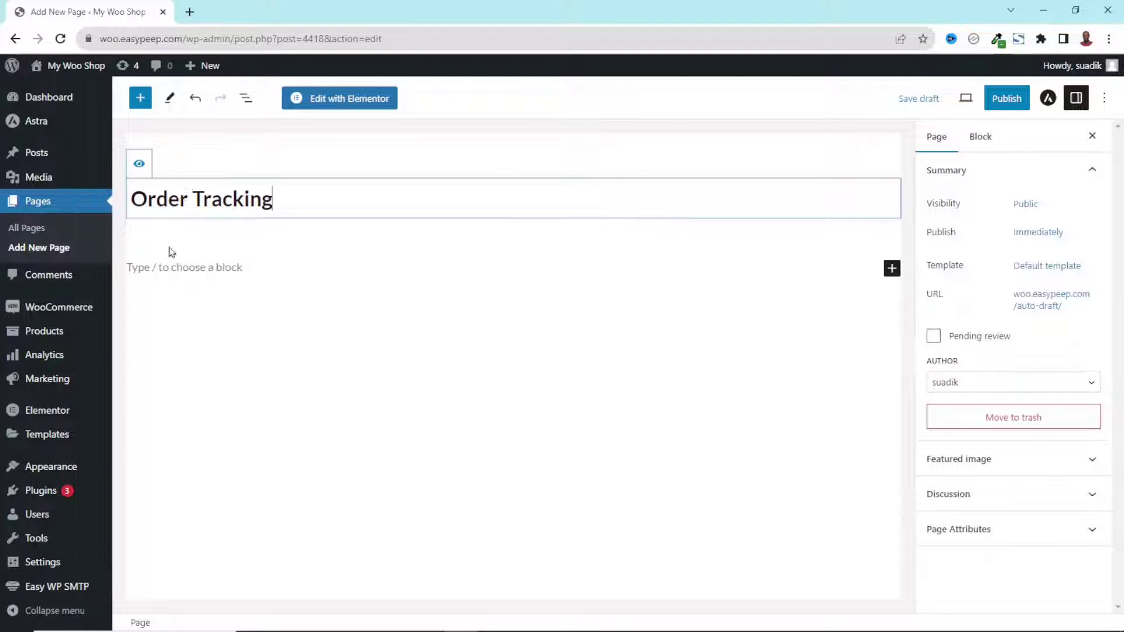
pyautogui.click(168, 267)
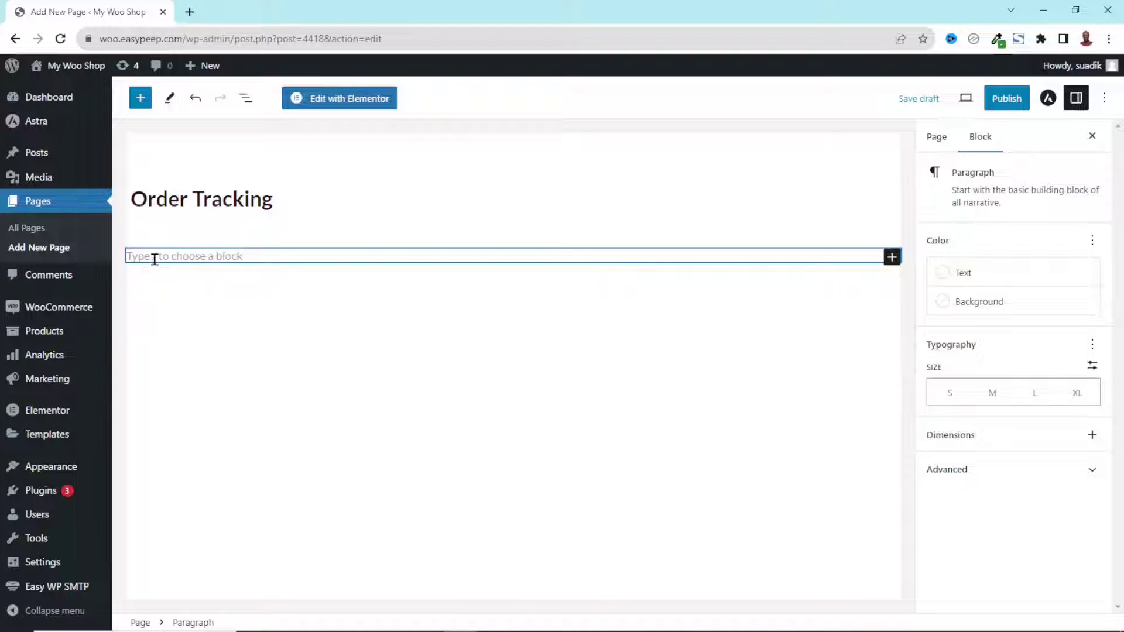
pyautogui.click(189, 13)
# Search for 'woocommerce short' and open the WooCommerce shortcodes documentation
pyautogui.write('woo')
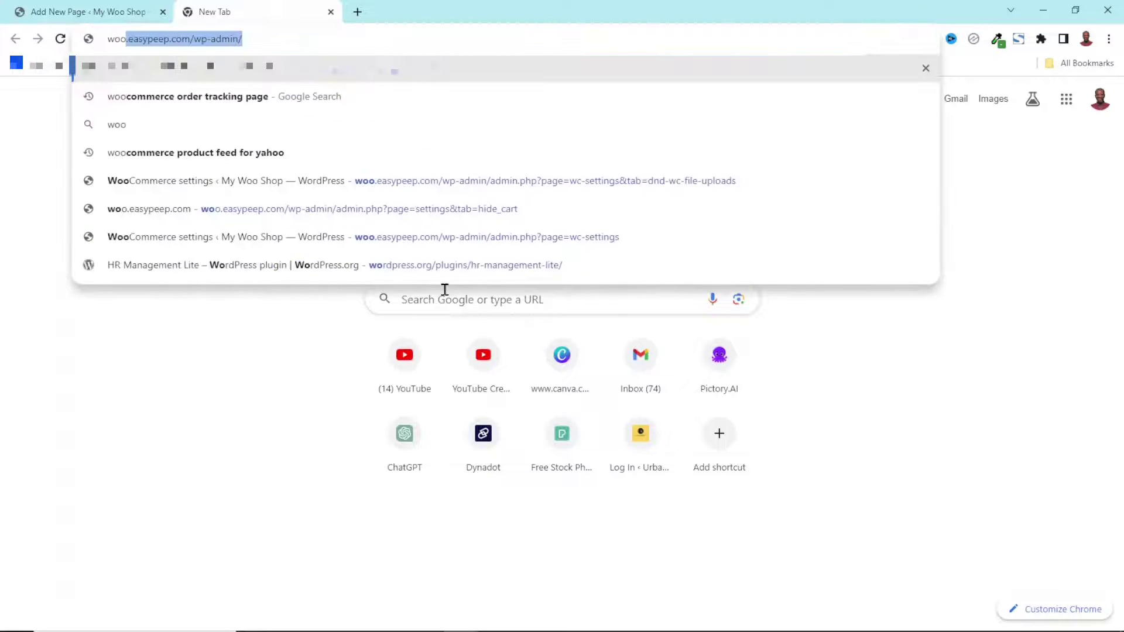
pyautogui.write('commerce c')
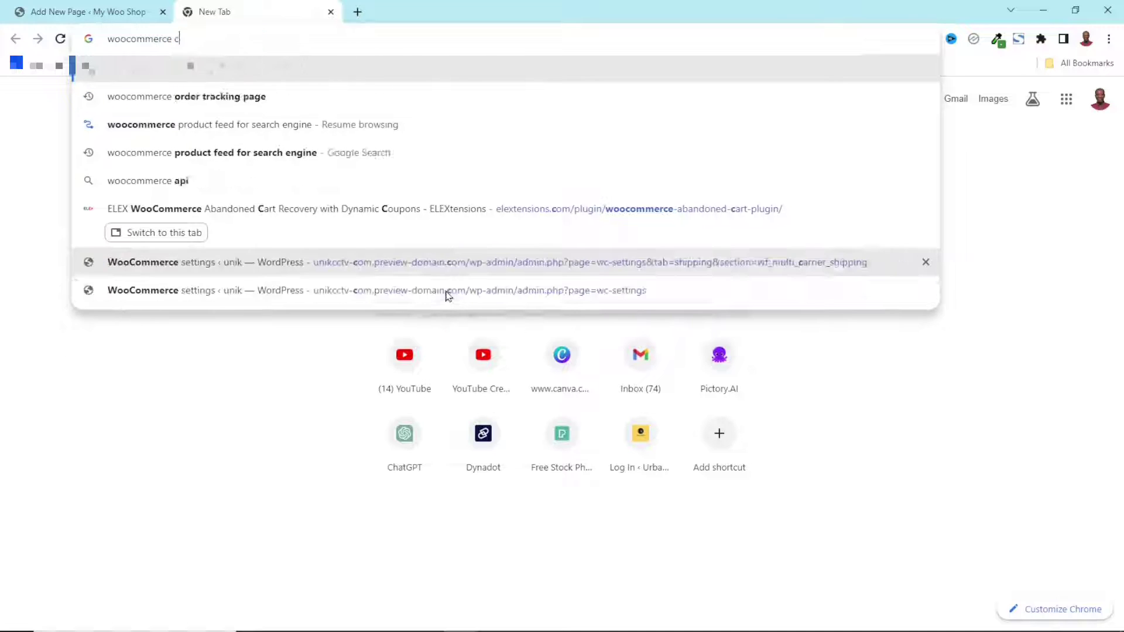
pyautogui.press('BackSpace')
pyautogui.write('short')
pyautogui.click(224, 107)
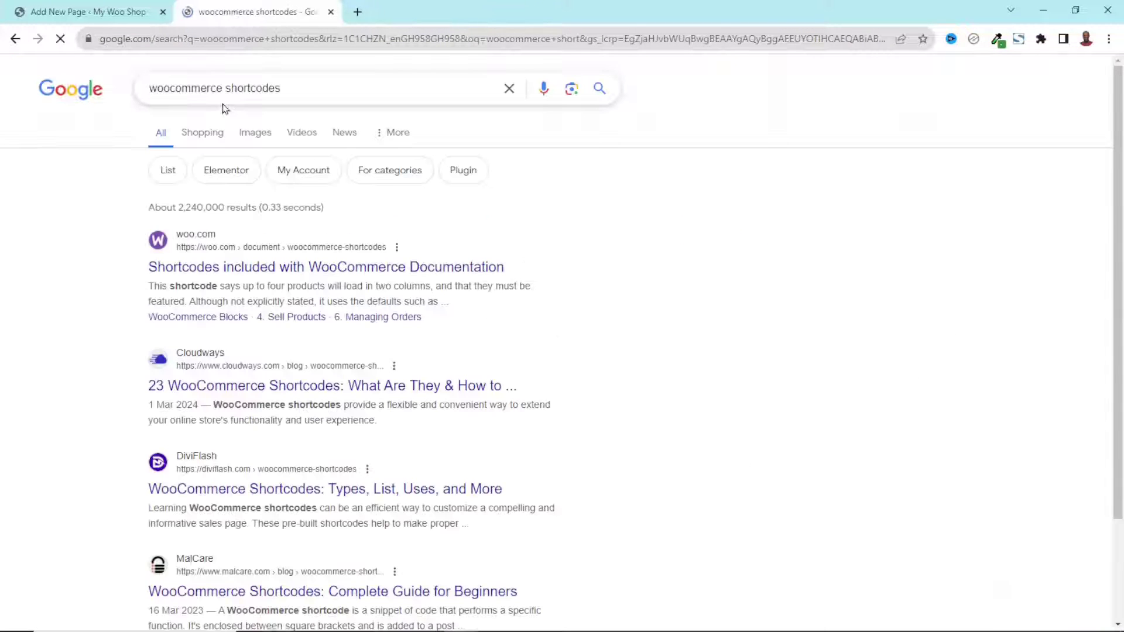
pyautogui.click(252, 270)
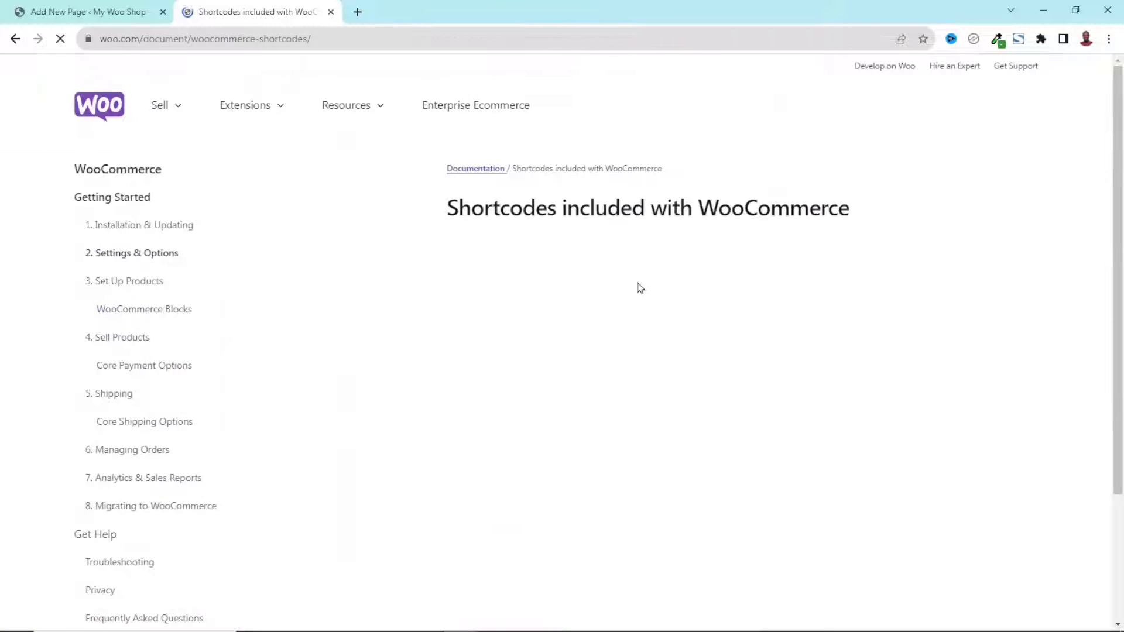
# Copy the [woocommerce_order_tracking] shortcode from the docs and close the documentation tab
pyautogui.scroll(-7, 1048, 282)
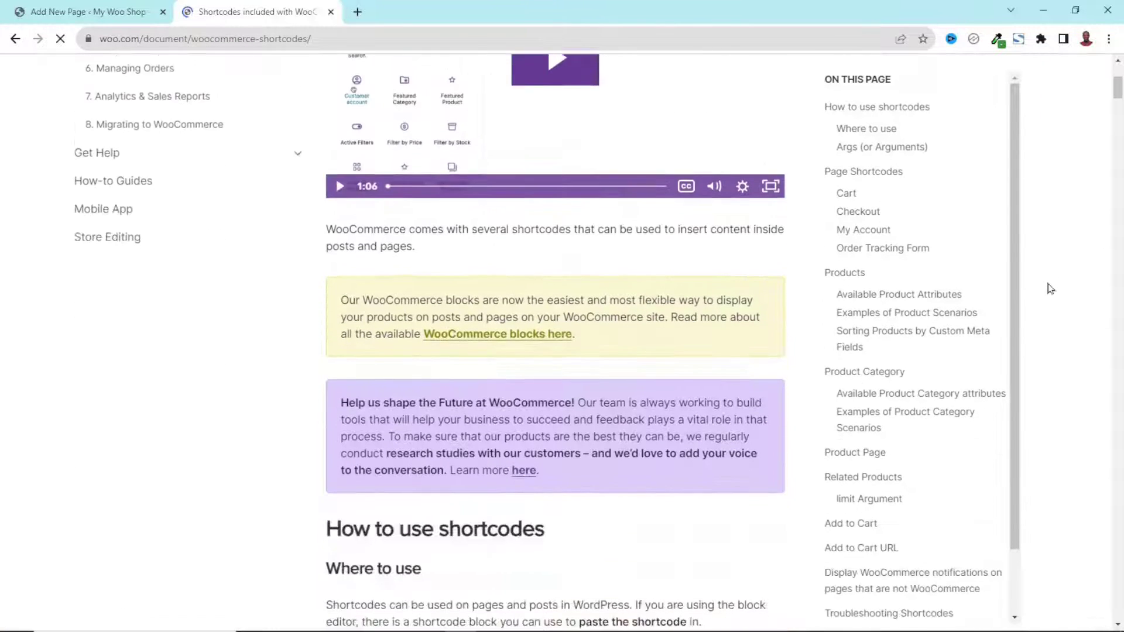
pyautogui.scroll(-12, 1051, 291)
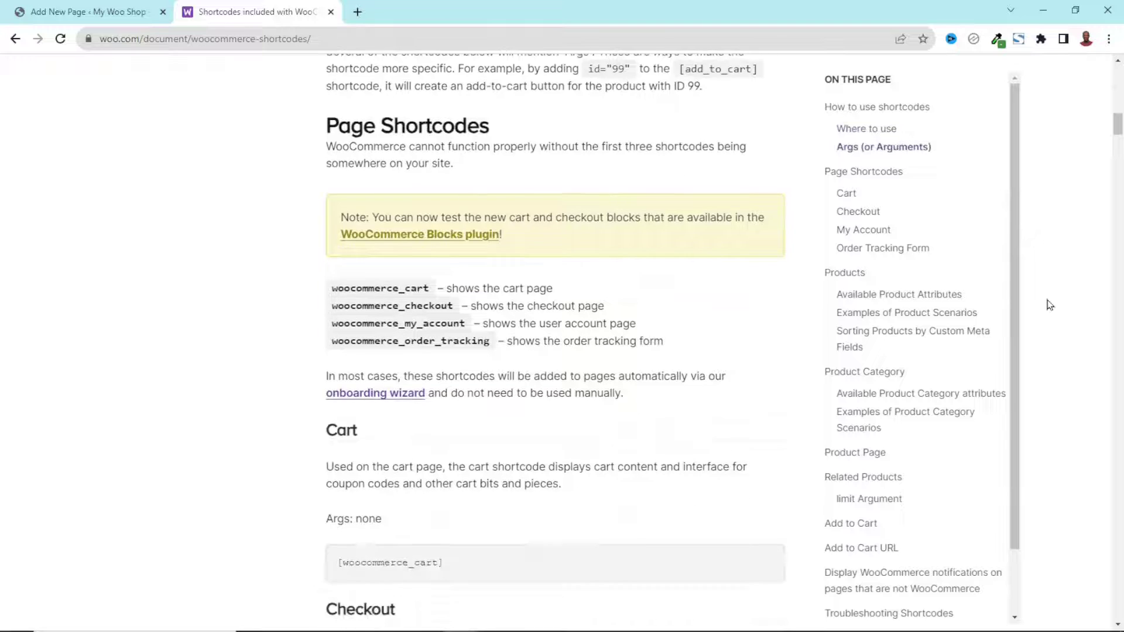
pyautogui.scroll(-13, 1050, 309)
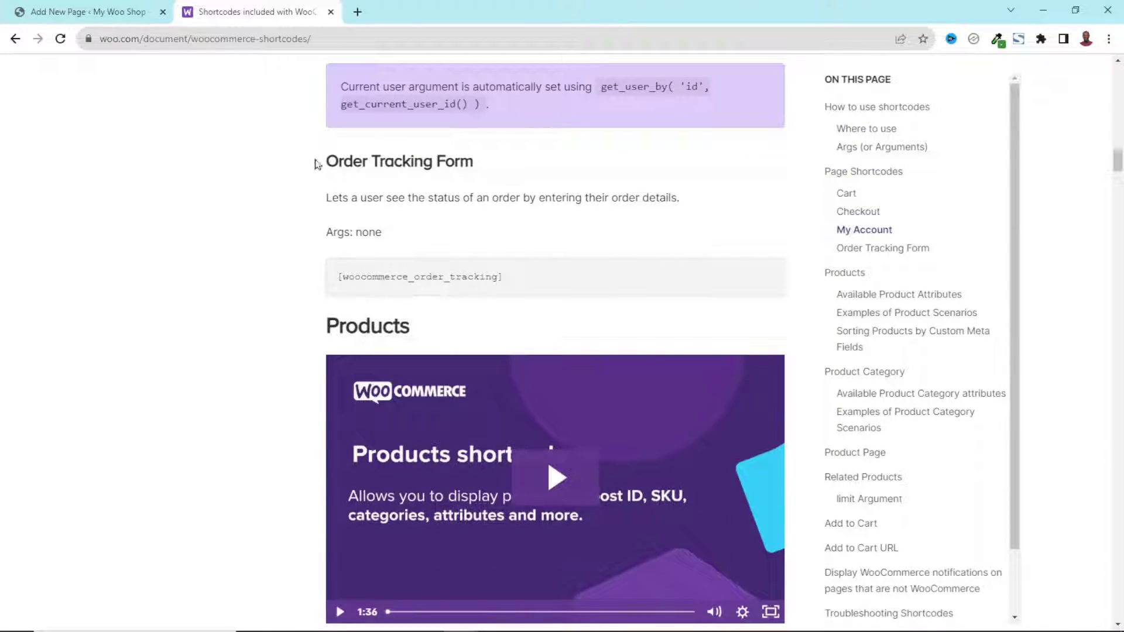
pyautogui.moveTo(316, 163); pyautogui.dragTo(482, 160)
pyautogui.click(409, 288)
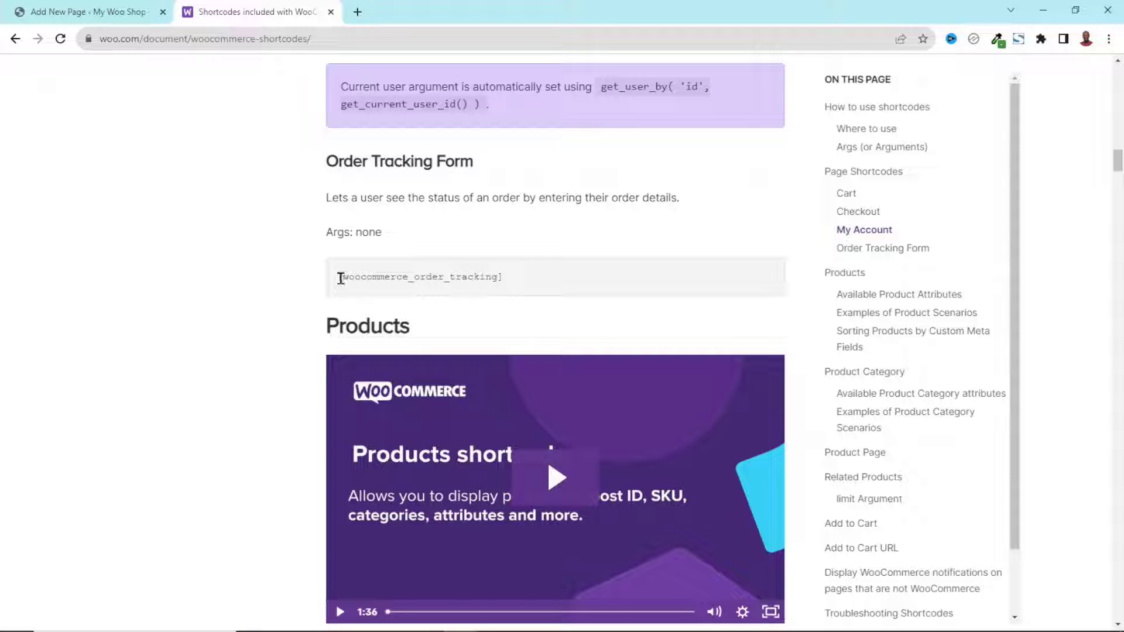
pyautogui.moveTo(340, 277); pyautogui.dragTo(492, 278)
pyautogui.tripleClick(380, 282)
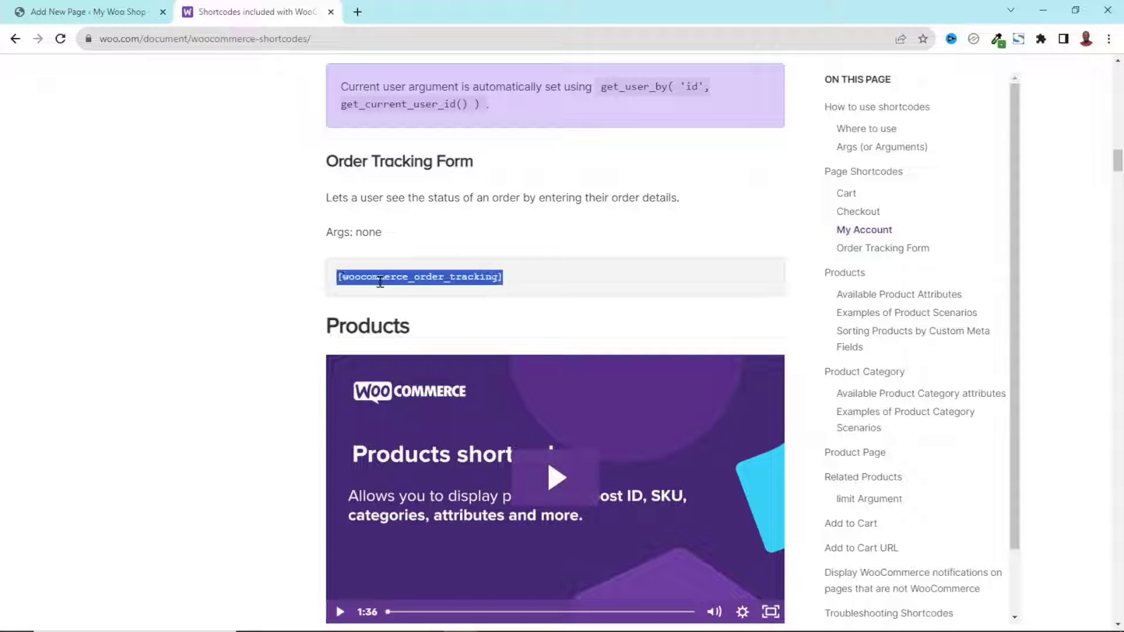
pyautogui.rightClick(379, 284)
pyautogui.click(402, 292)
pyautogui.click(330, 13)
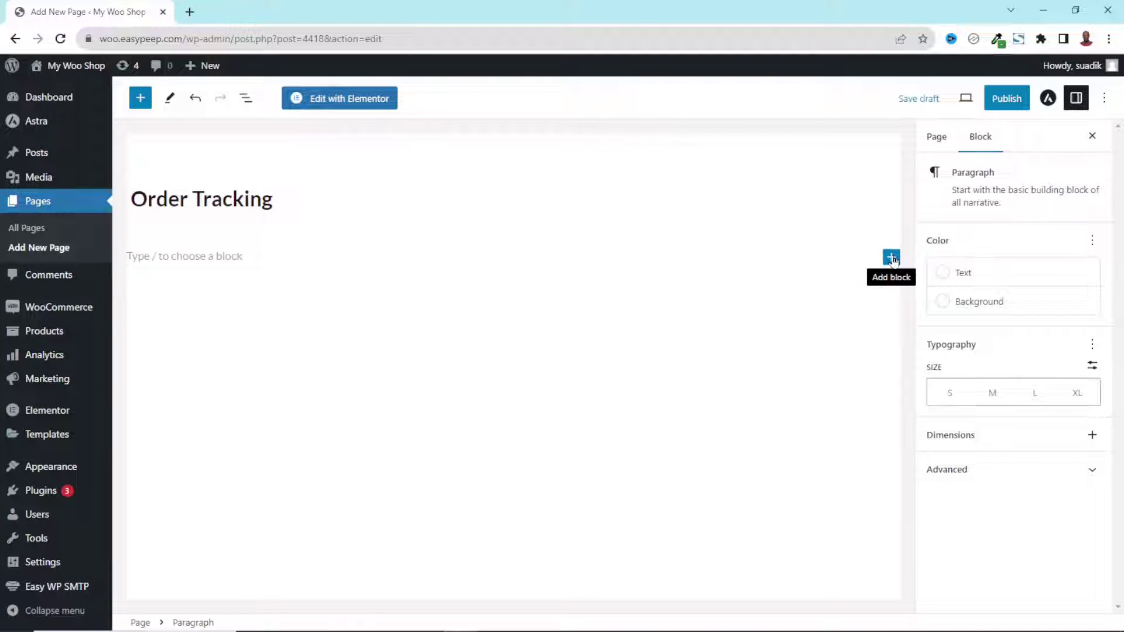
# Add a Shortcode block containing [woocommerce_order_tracking] to the page
pyautogui.click(892, 258)
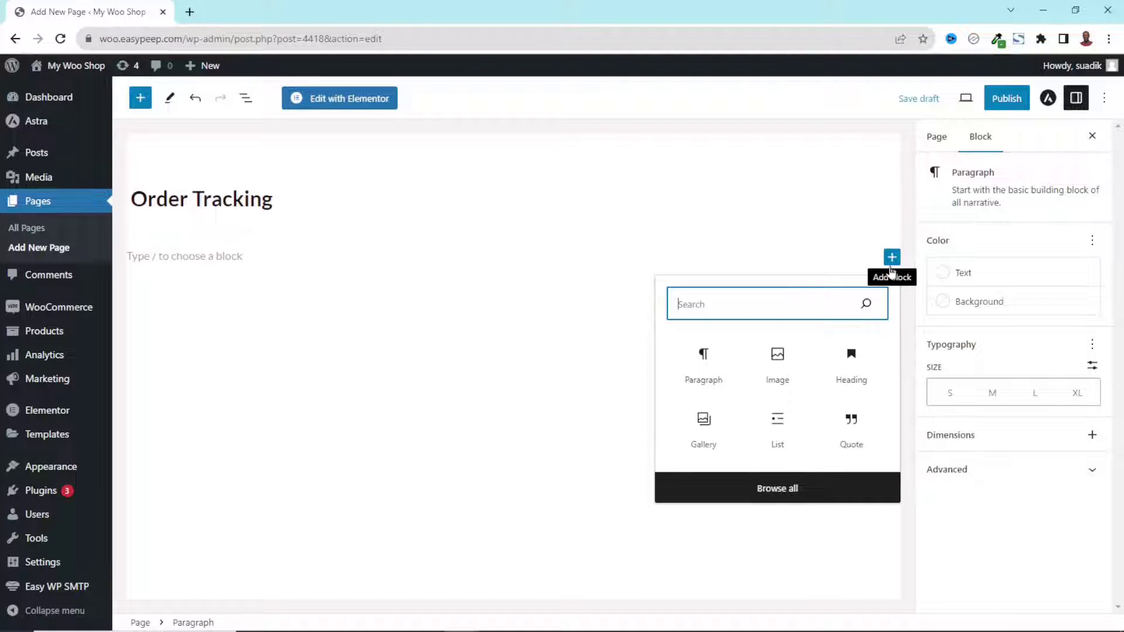
pyautogui.write('short')
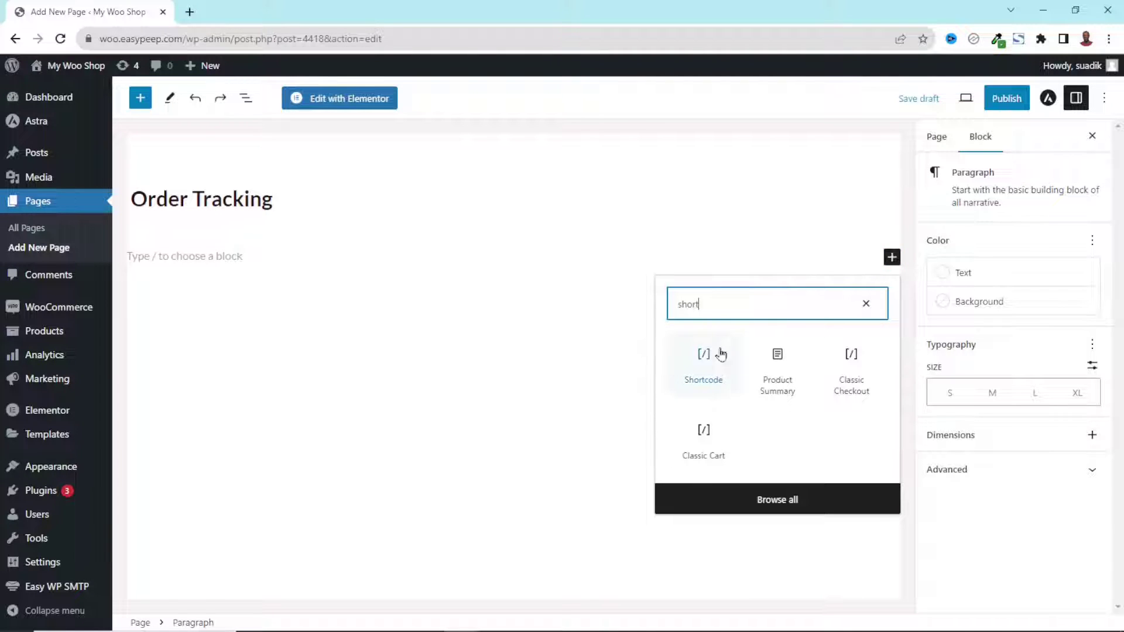
pyautogui.click(700, 368)
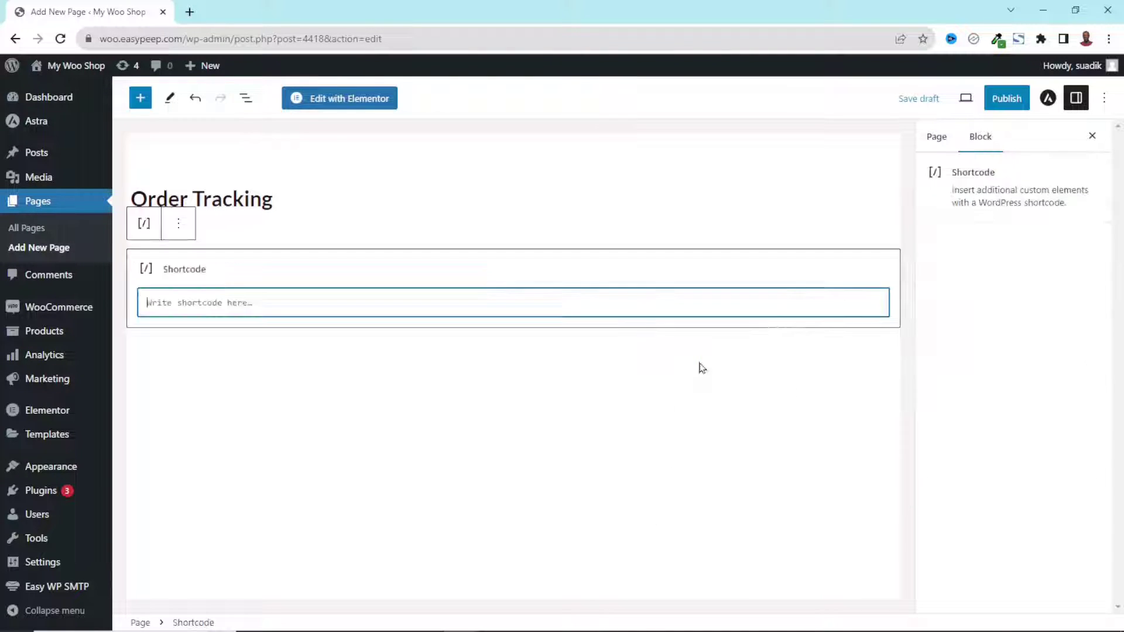
pyautogui.rightClick(254, 306)
pyautogui.click(311, 402)
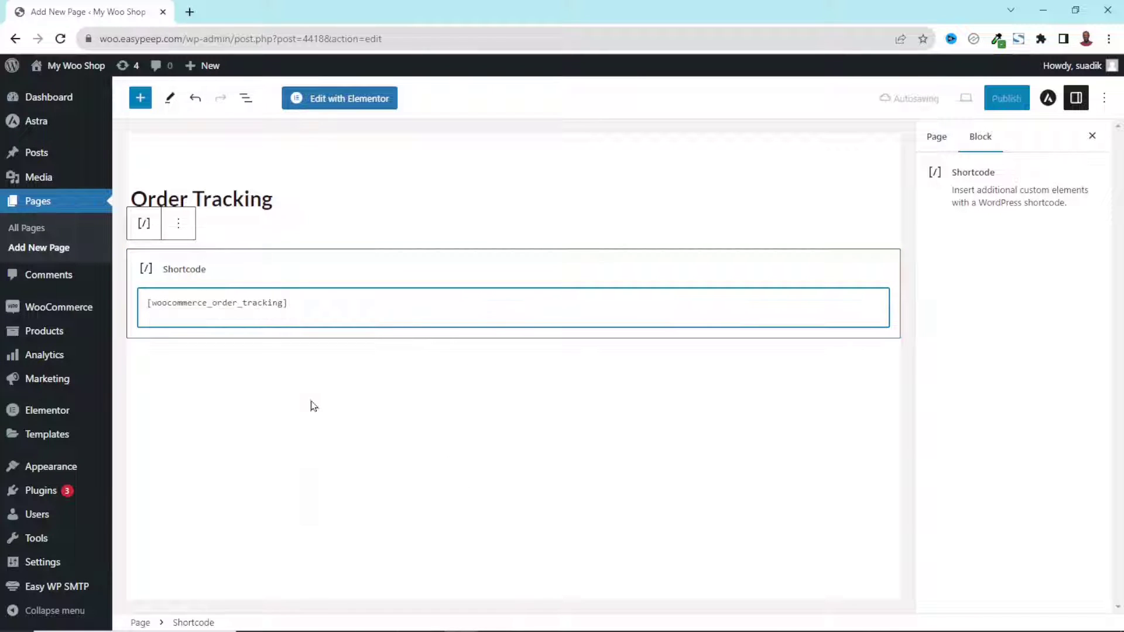
pyautogui.press('BackSpace')
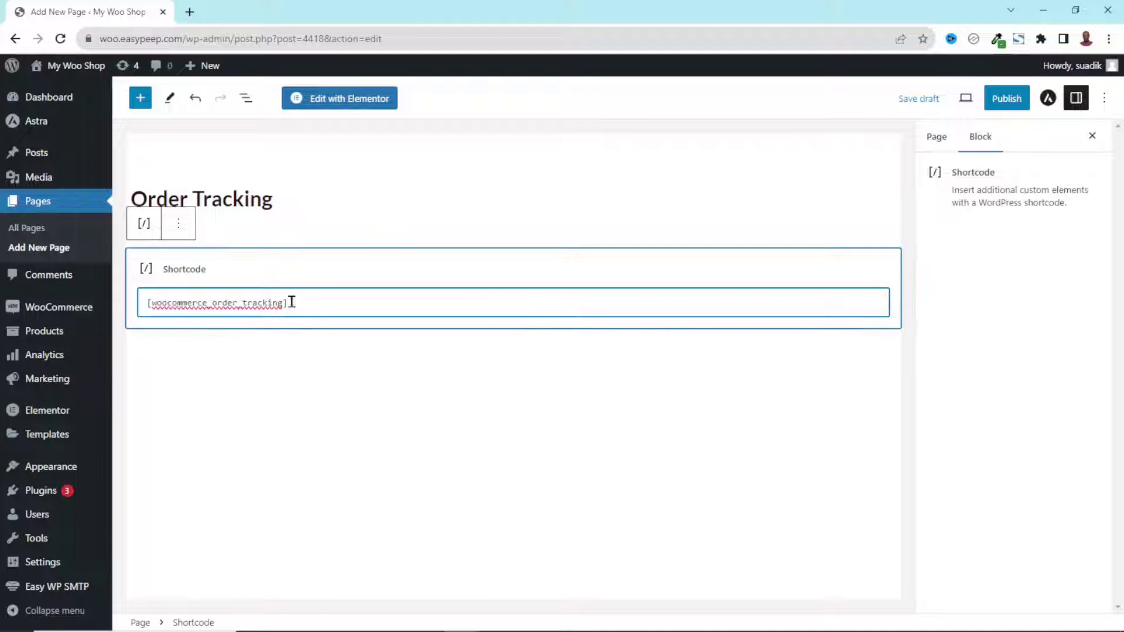
# Publish the Order Tracking page and view it live
pyautogui.click(1009, 99)
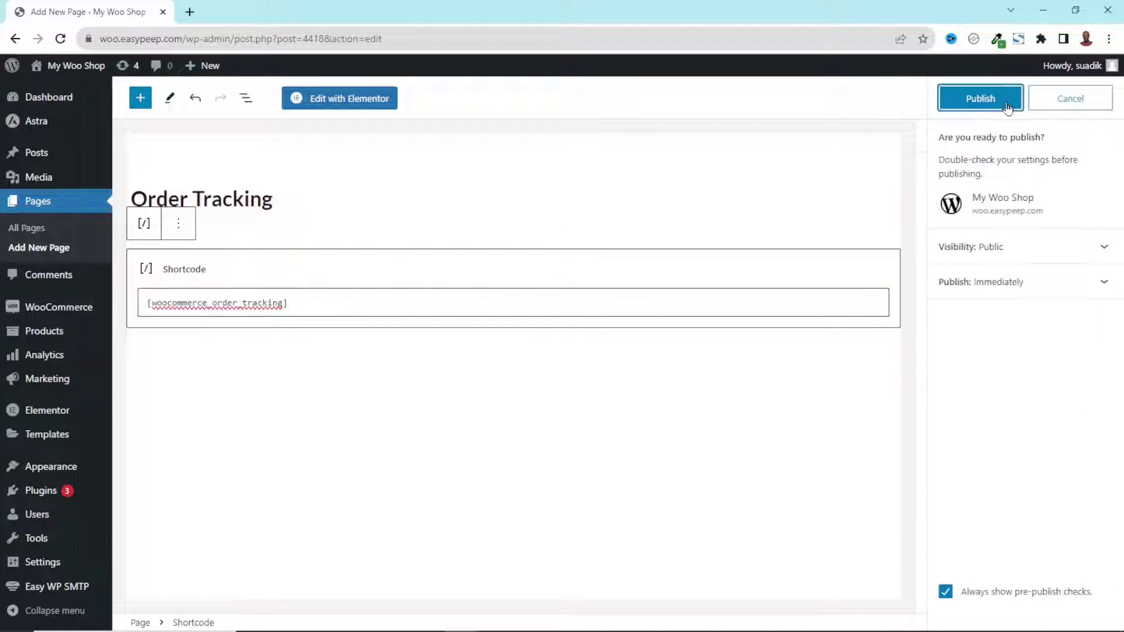
pyautogui.click(997, 107)
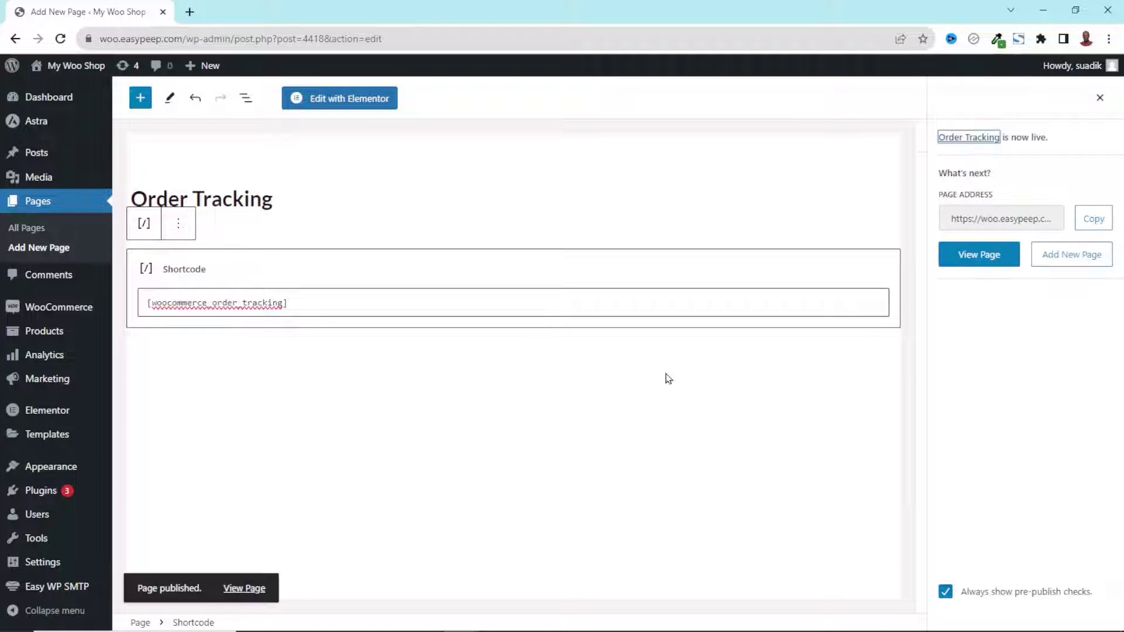
pyautogui.click(244, 589)
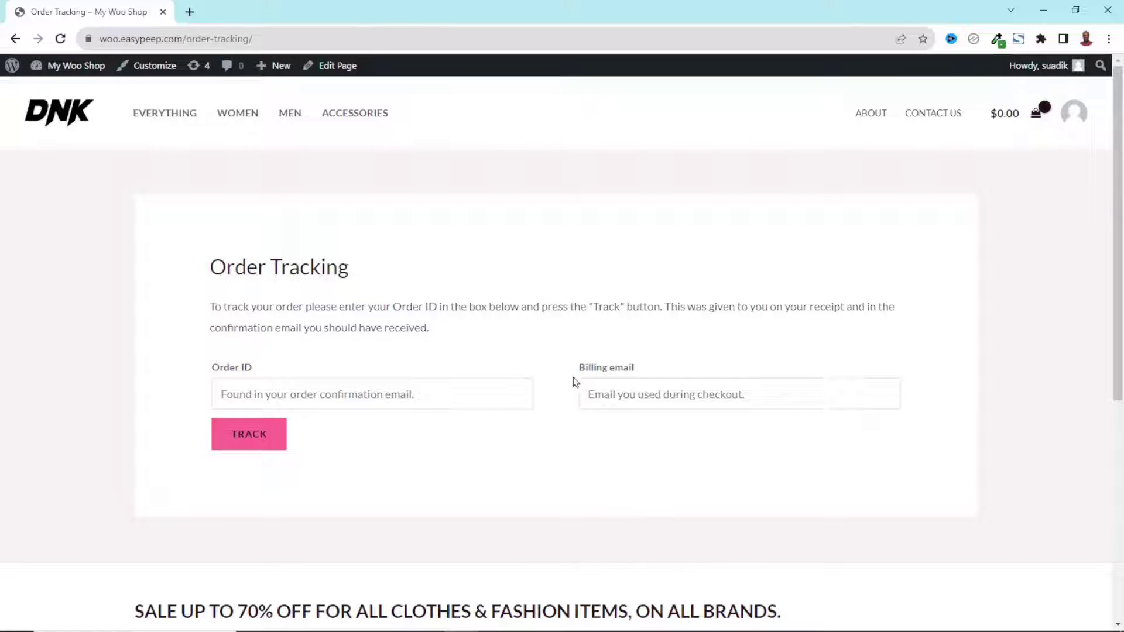
# Try the live tracking form's empty Order ID and Billing email fields
pyautogui.click(260, 396)
pyautogui.click(666, 389)
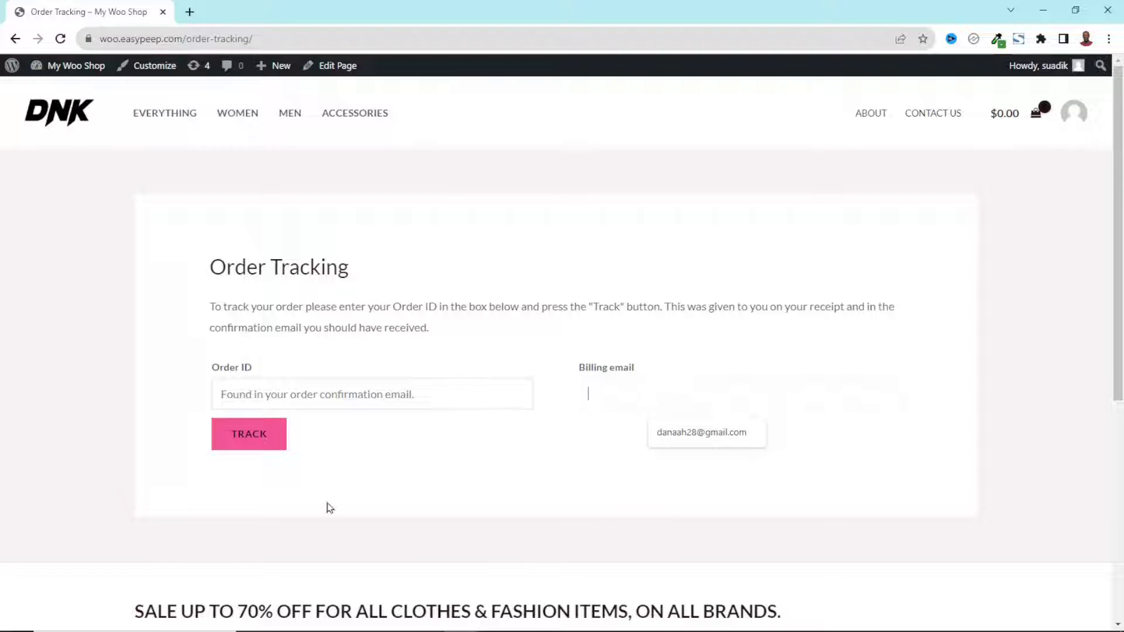
pyautogui.rightClick(54, 110)
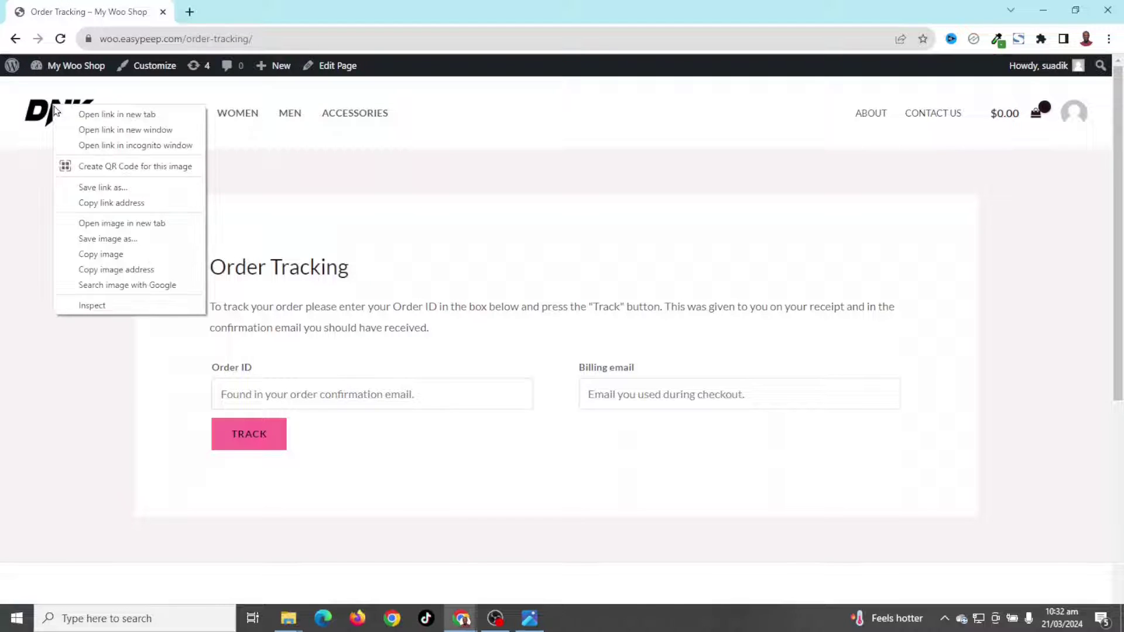
# Open the shop homepage in a private window and inspect its header and footer menus
pyautogui.click(160, 146)
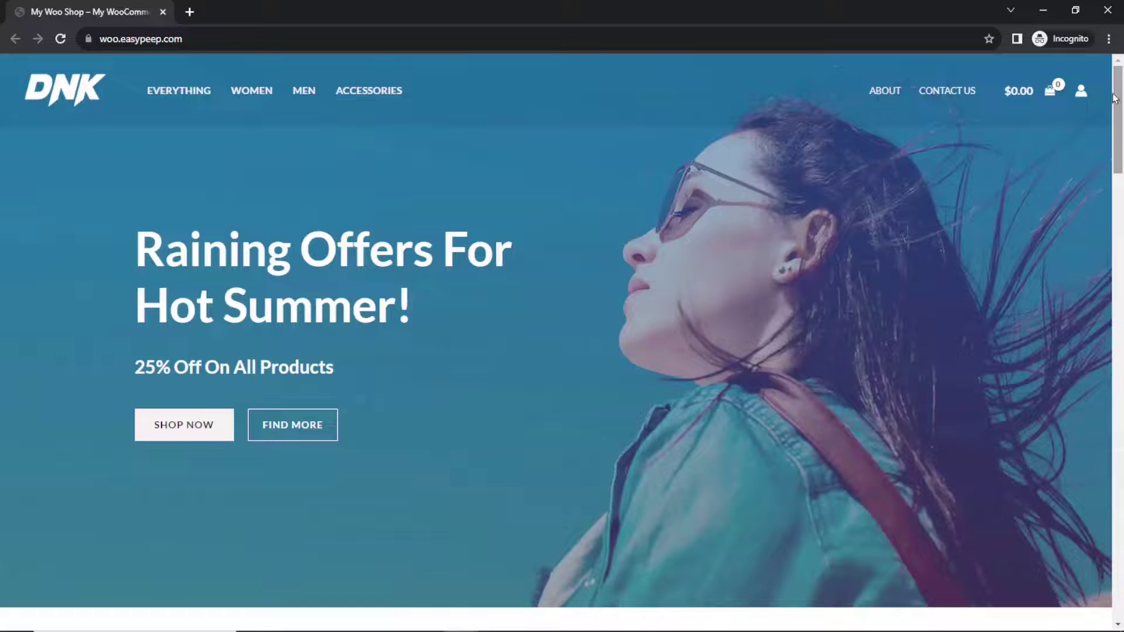
pyautogui.moveTo(1118, 96); pyautogui.dragTo(1117, 541)
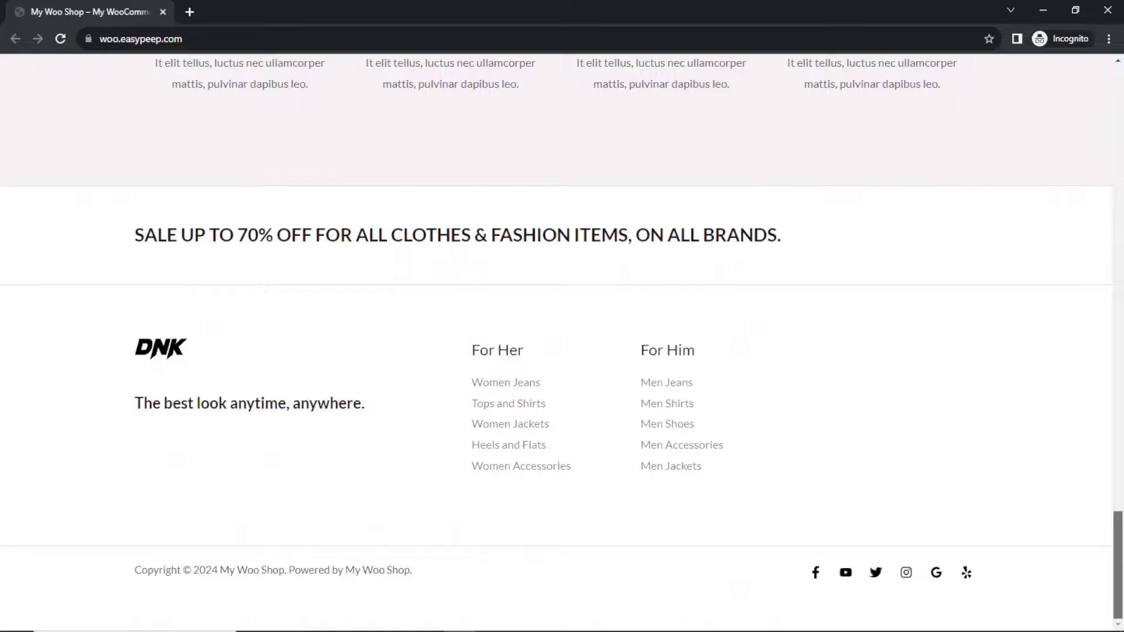
pyautogui.press('Home')
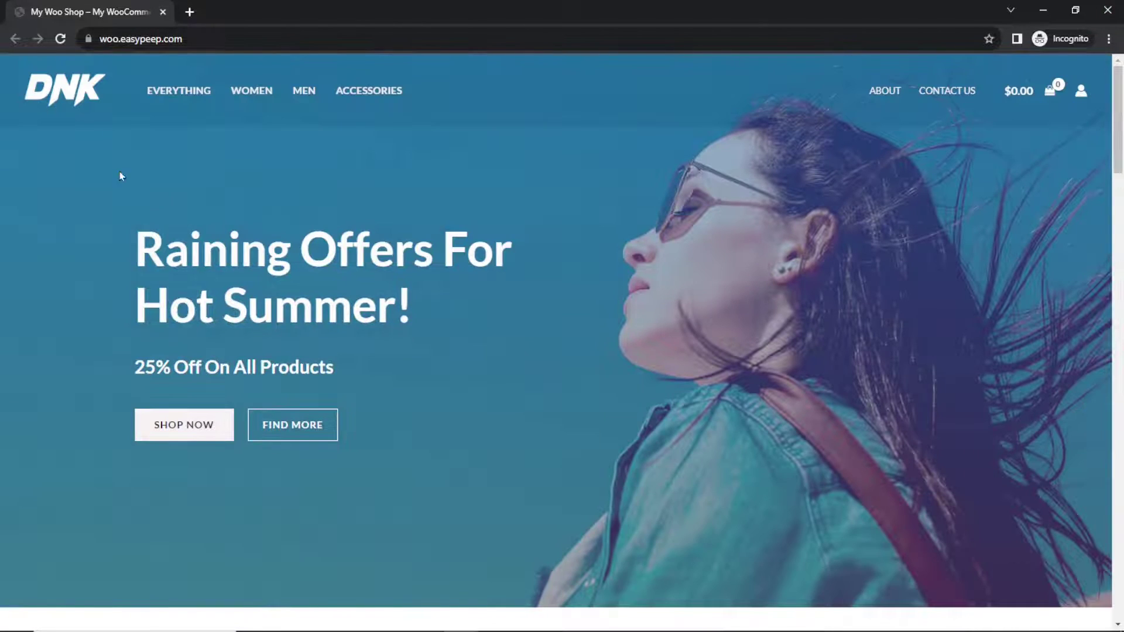
pyautogui.press('End')
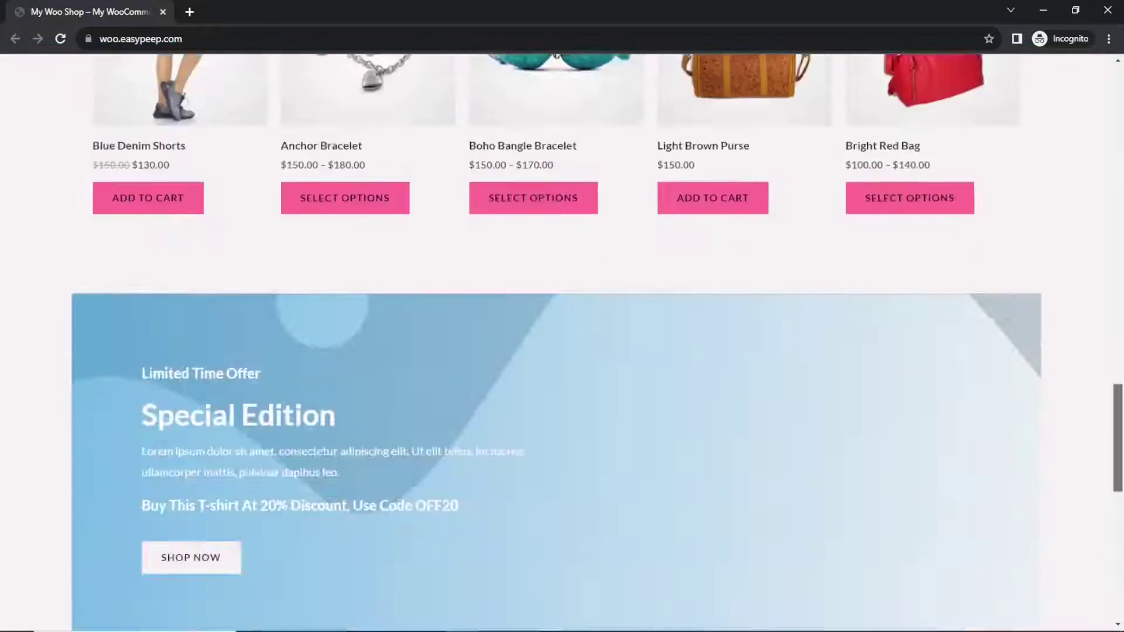
pyautogui.press('Home')
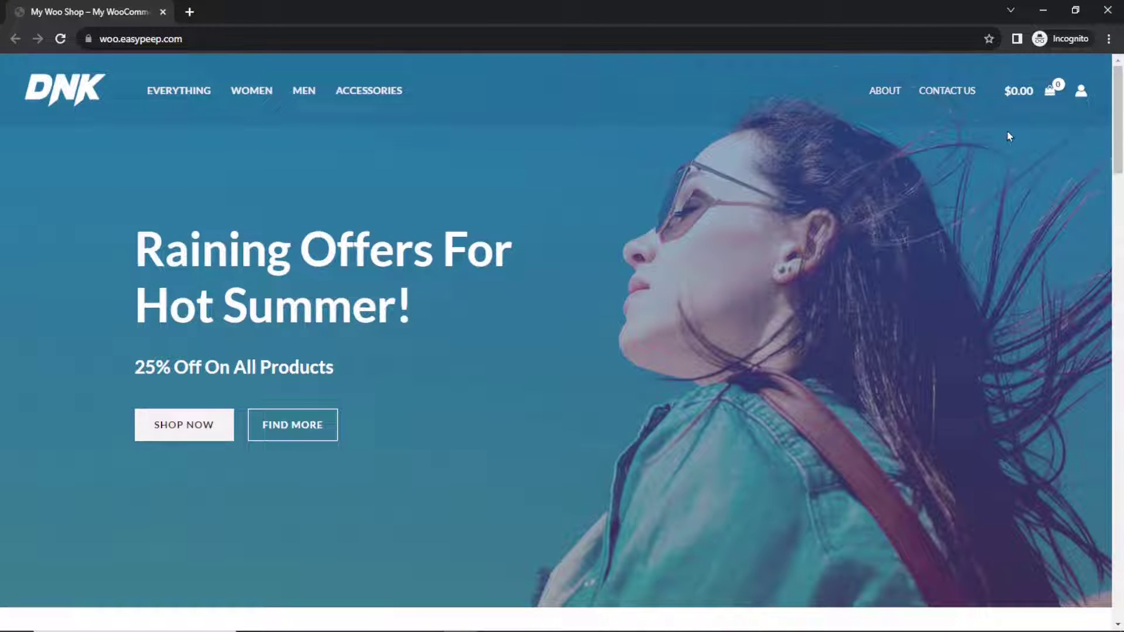
pyautogui.press('End')
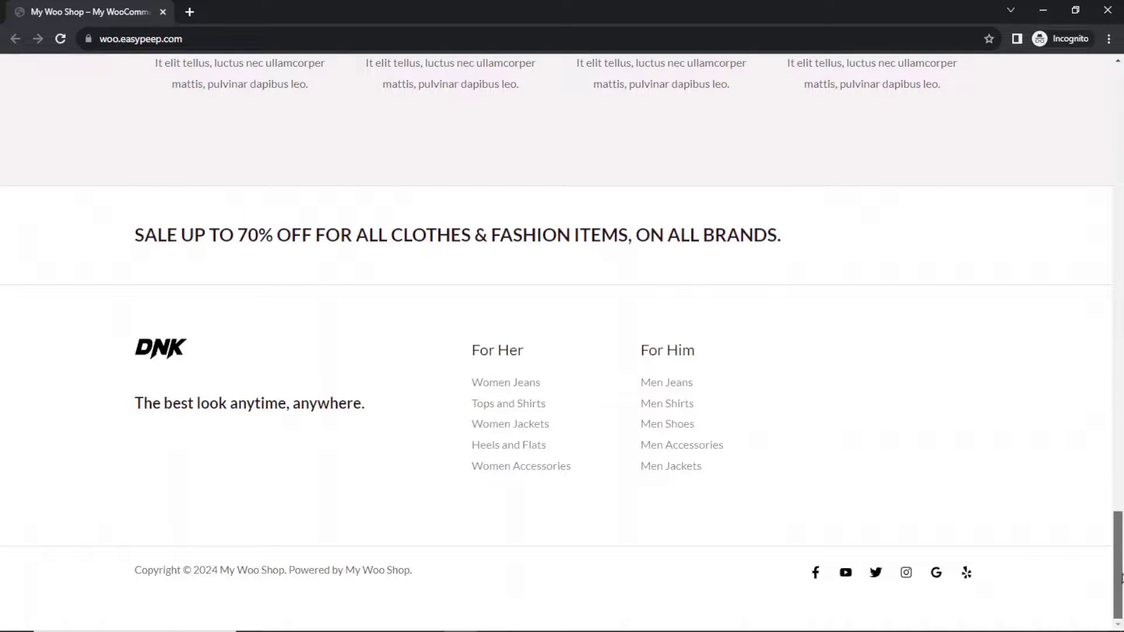
pyautogui.press('Home')
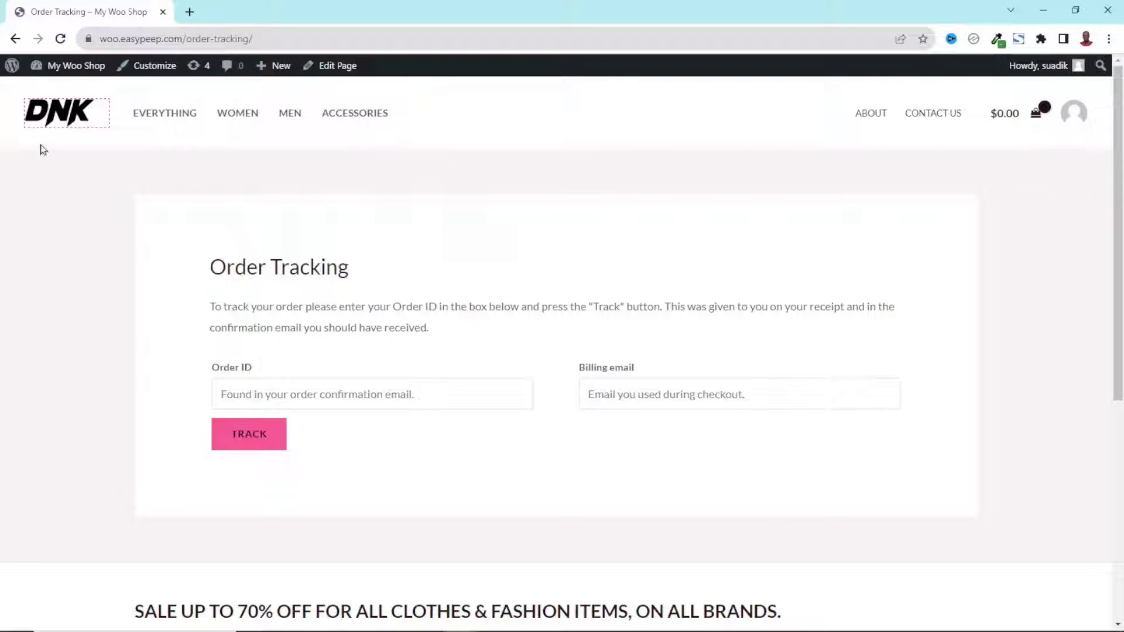
# Load the Secondary Menu for editing in Appearance > Menus
pyautogui.click(74, 66)
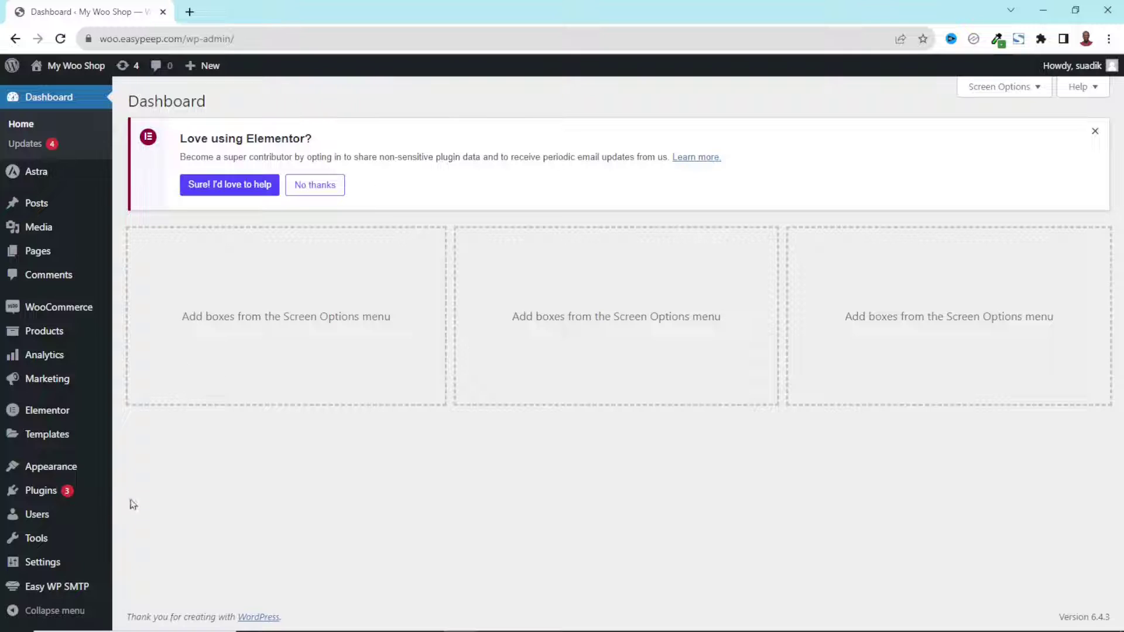
pyautogui.moveTo(73, 469)
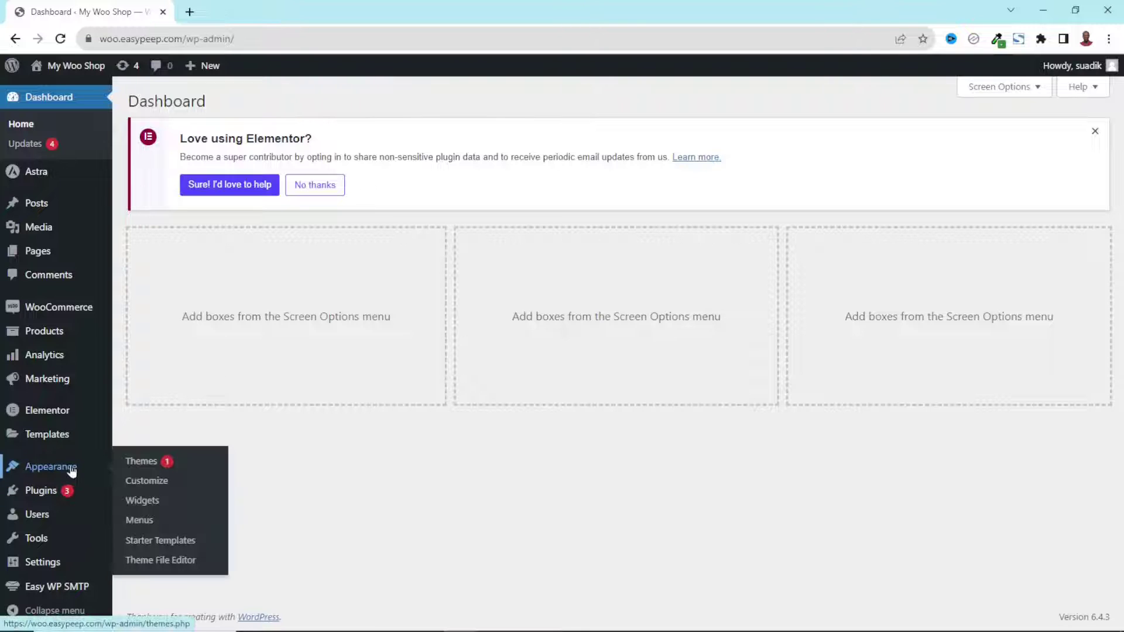
pyautogui.click(143, 522)
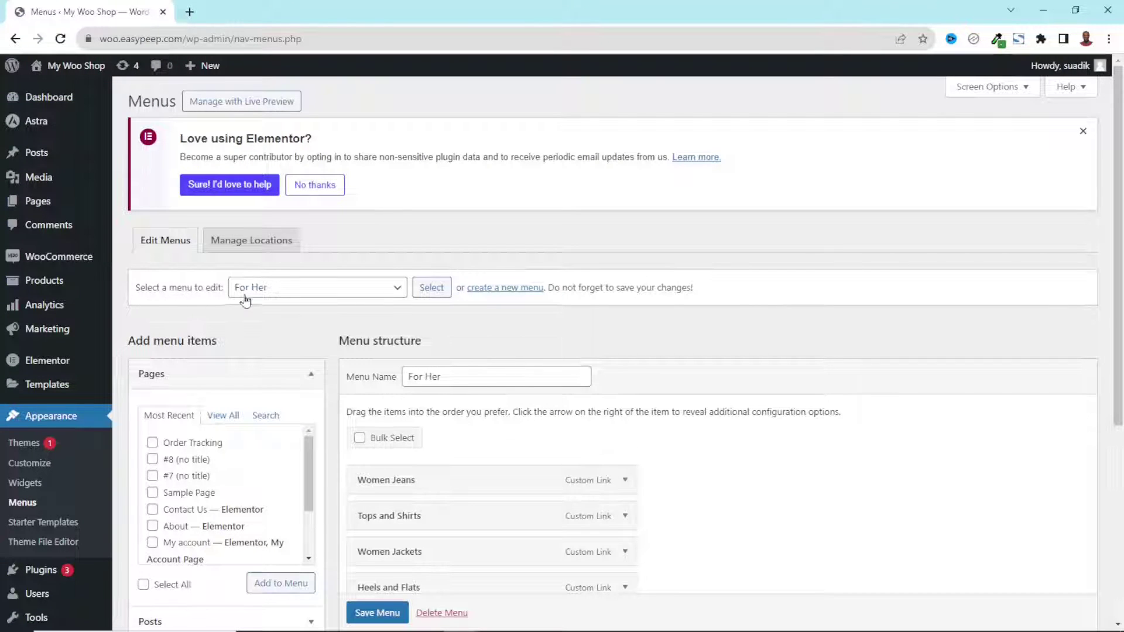
pyautogui.click(316, 289)
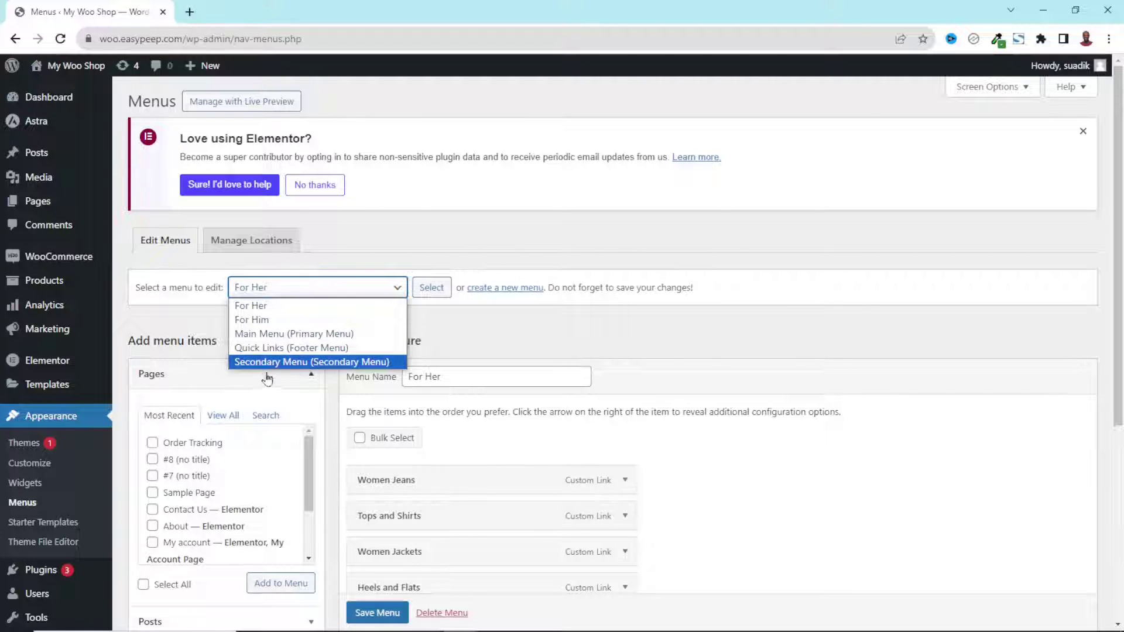
pyautogui.click(296, 362)
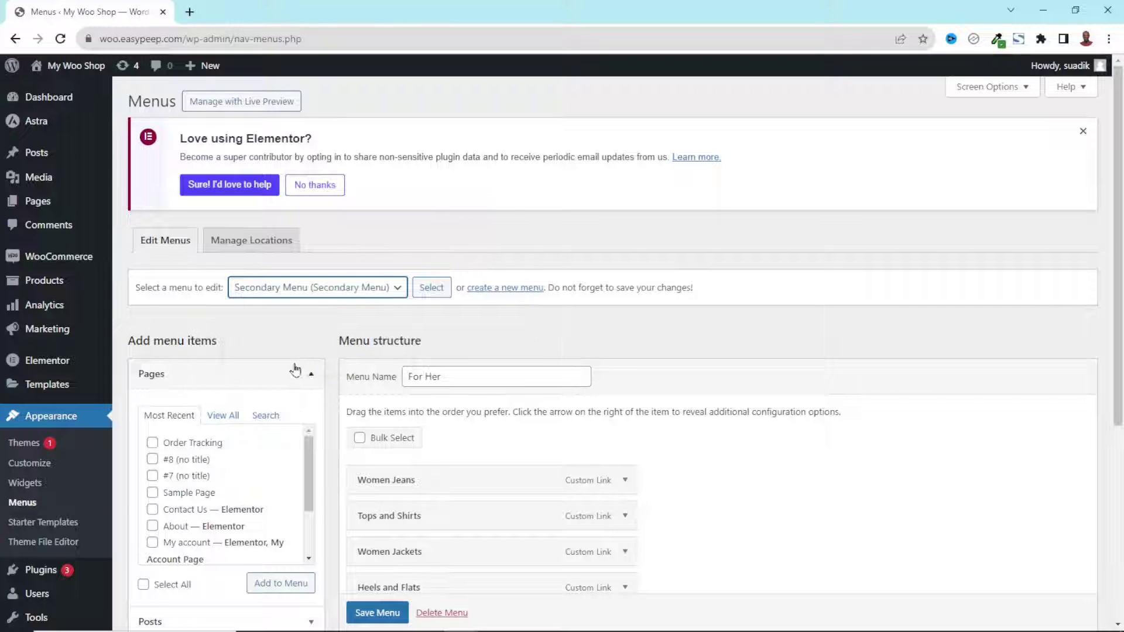
pyautogui.click(433, 291)
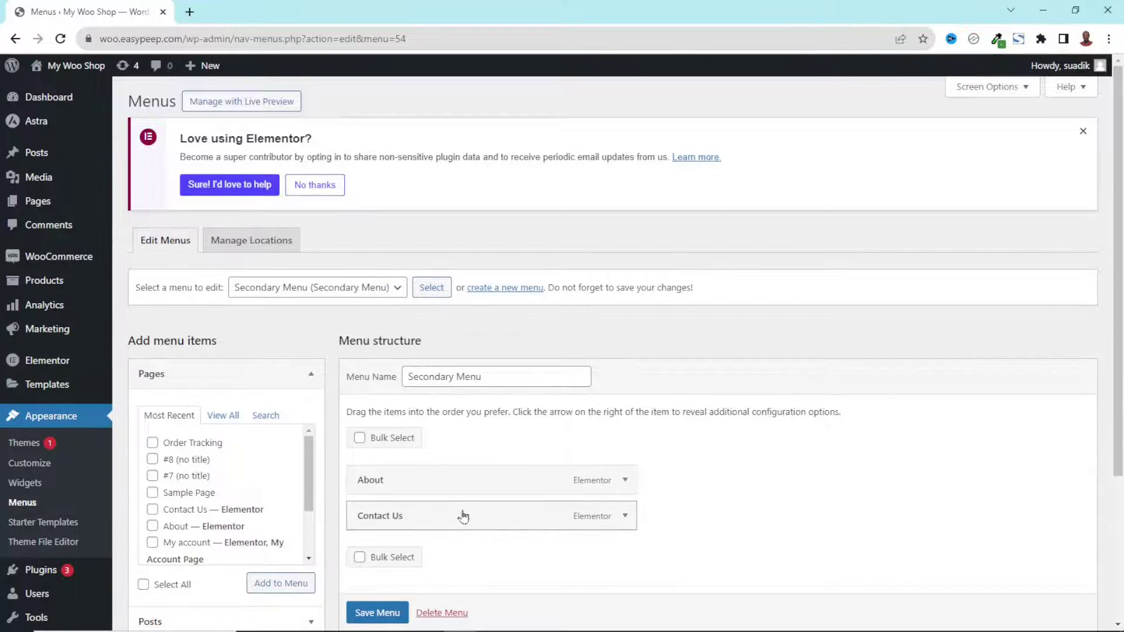
# Search pages for 'order tracking' and add the Order Tracking page to the menu
pyautogui.scroll(-1, 462, 515)
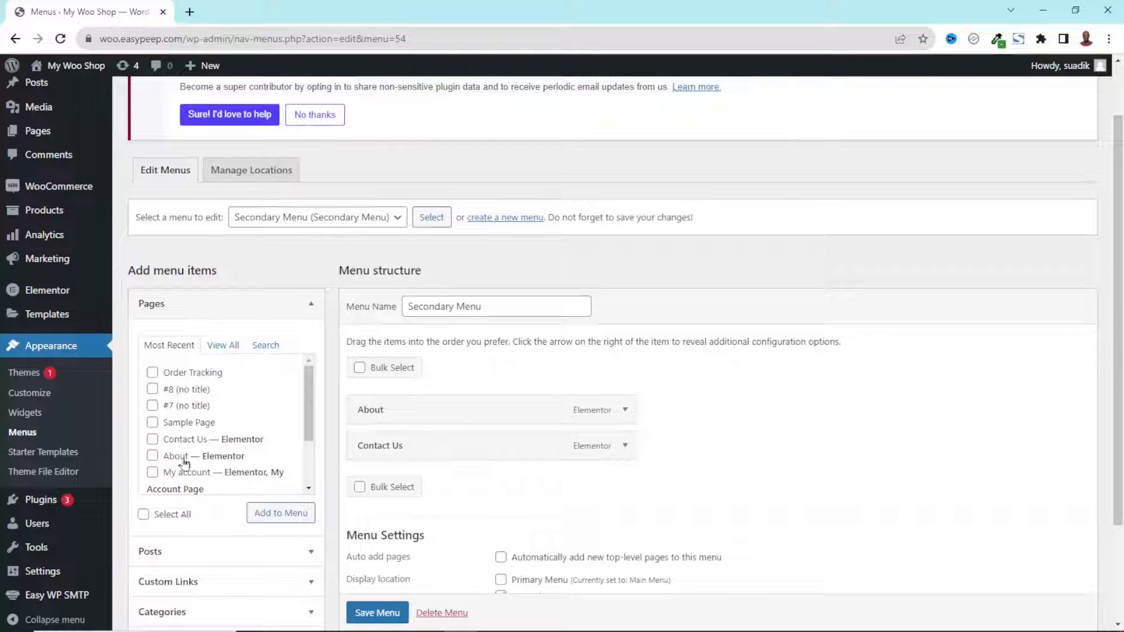
pyautogui.click(226, 349)
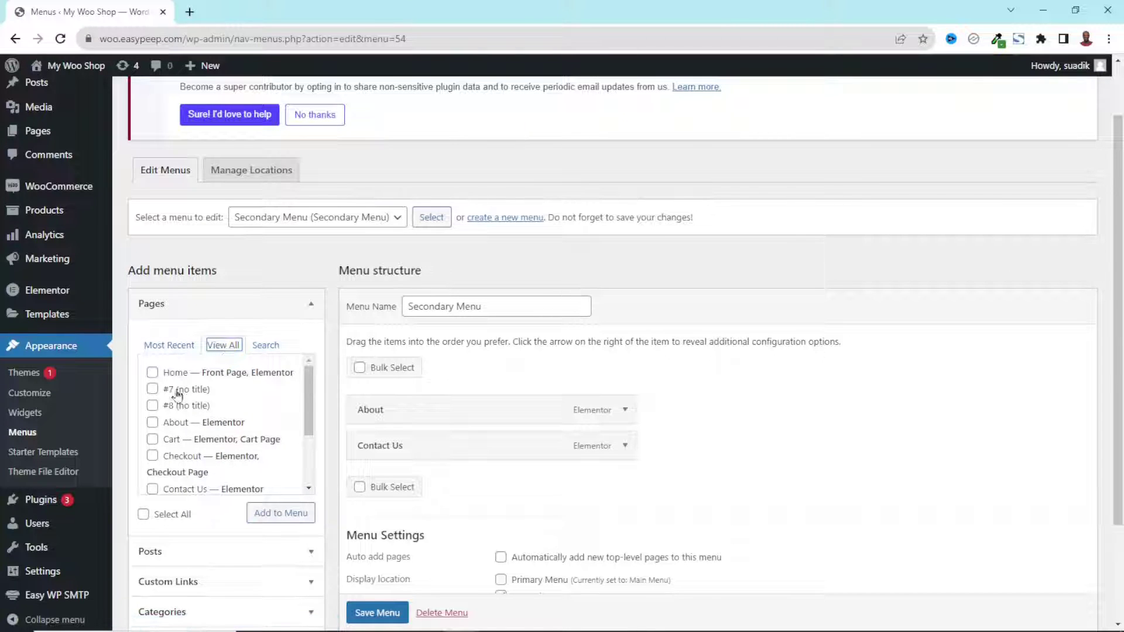
pyautogui.scroll(-2, 175, 399)
pyautogui.scroll(2, 176, 403)
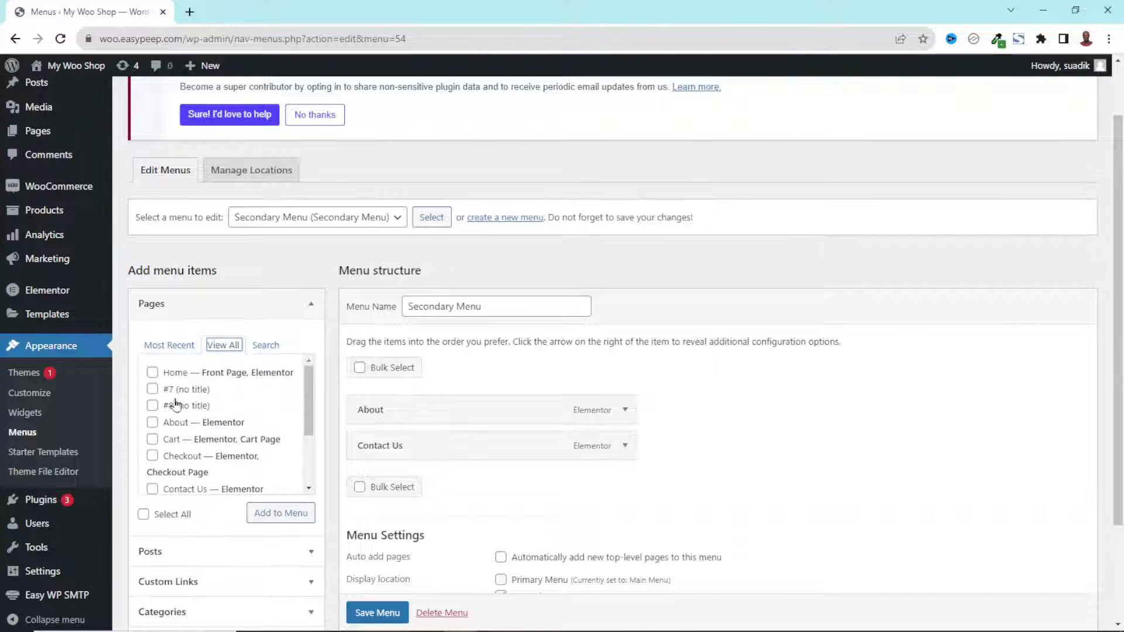
pyautogui.click(265, 347)
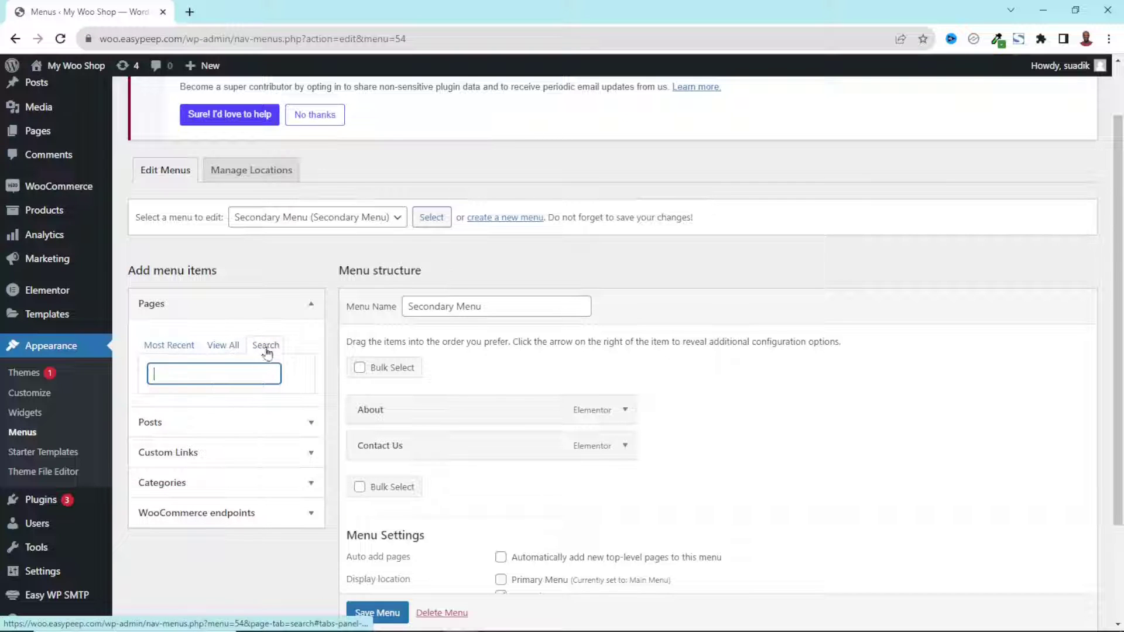
pyautogui.write('order')
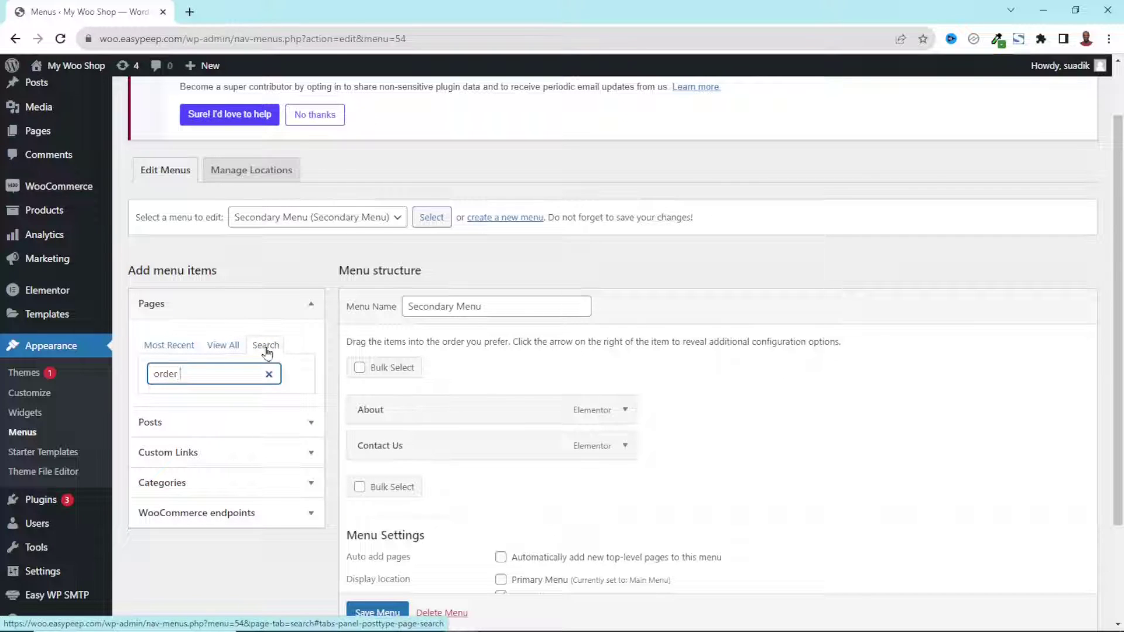
pyautogui.write(' tracking')
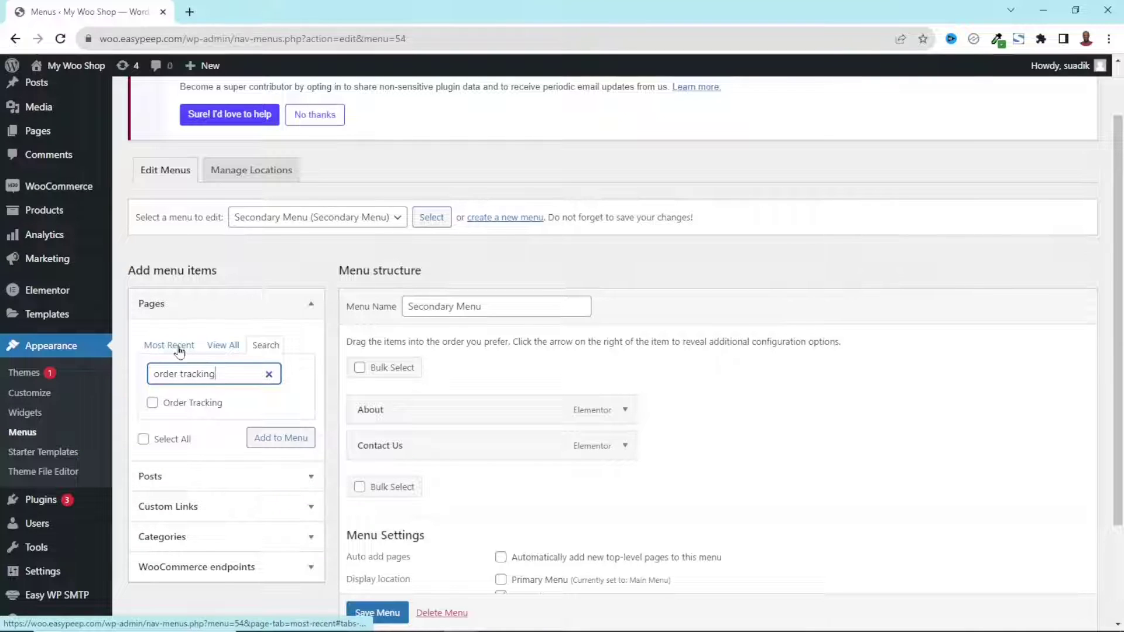
pyautogui.click(153, 404)
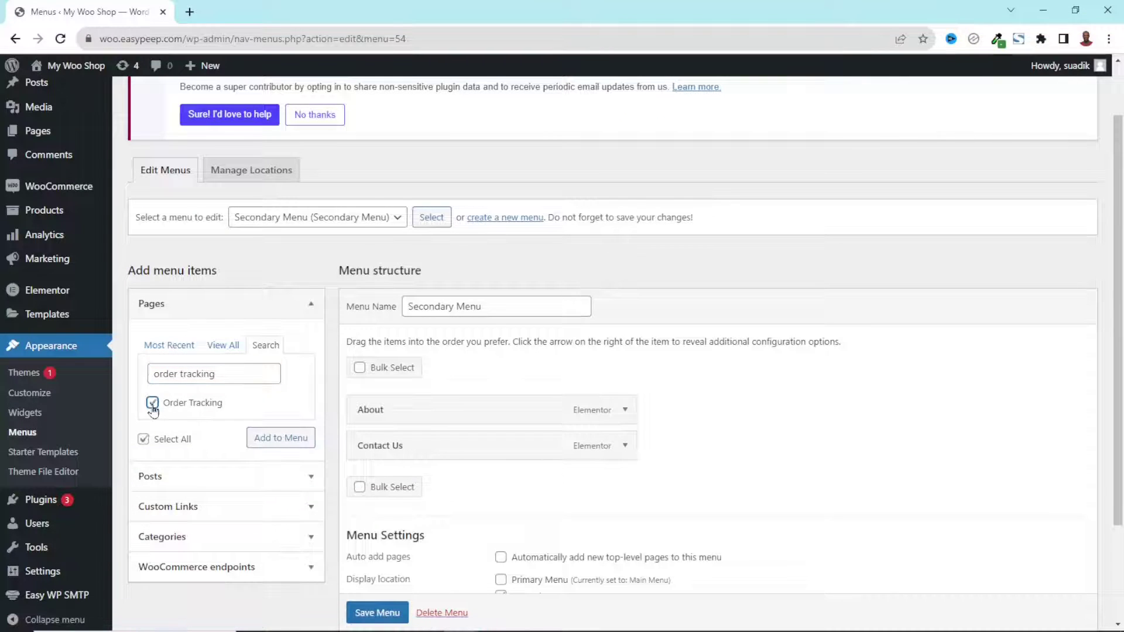
pyautogui.click(271, 447)
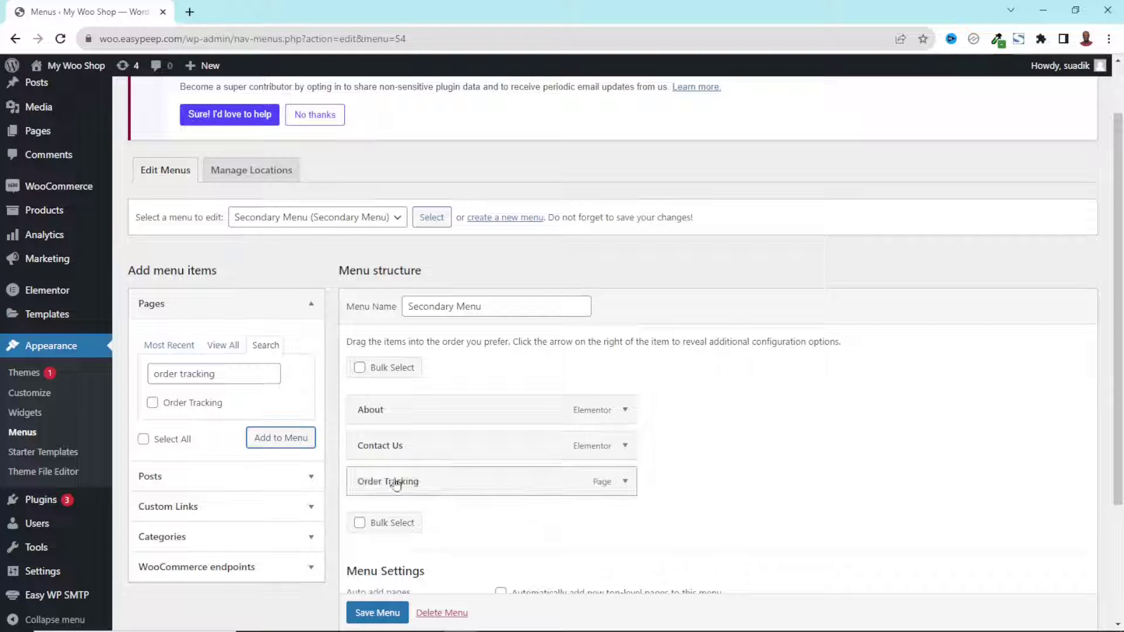
# Place Order Tracking last, after About and Contact Us, and save the Secondary Menu
pyautogui.moveTo(396, 486); pyautogui.dragTo(363, 449)
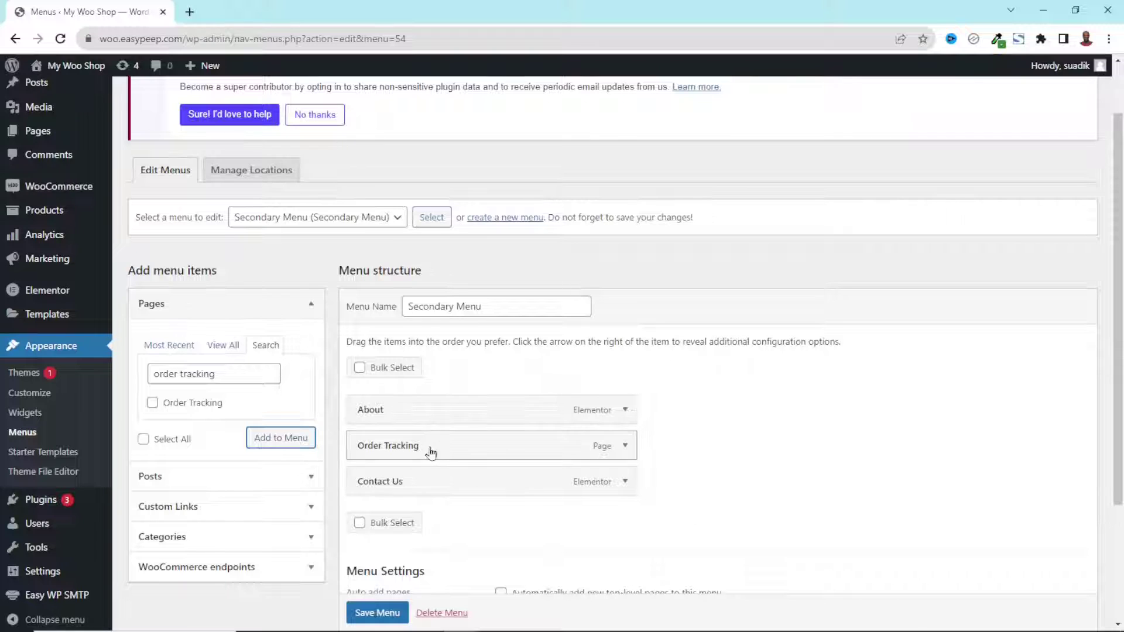
pyautogui.moveTo(431, 452); pyautogui.dragTo(397, 492)
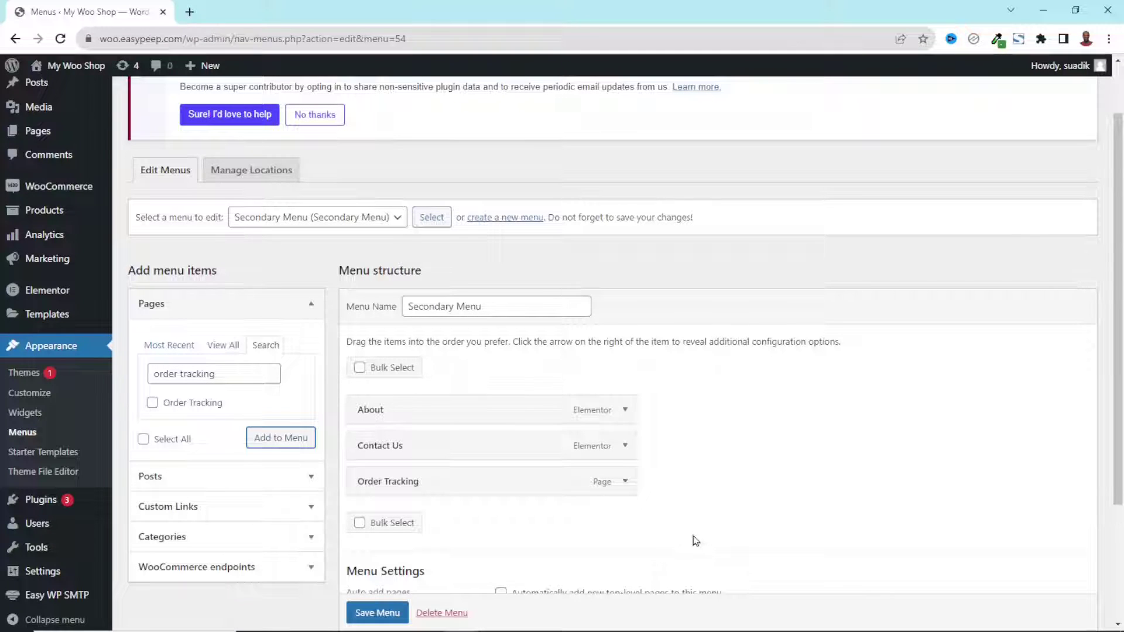
pyautogui.scroll(-3, 547, 451)
pyautogui.click(368, 561)
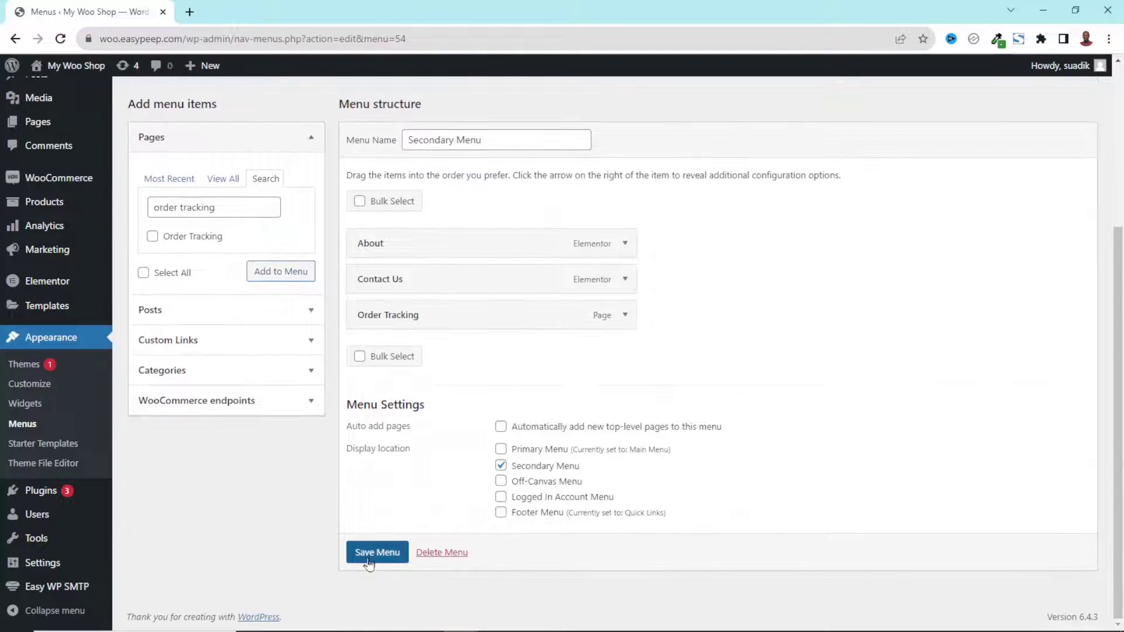
pyautogui.click(369, 561)
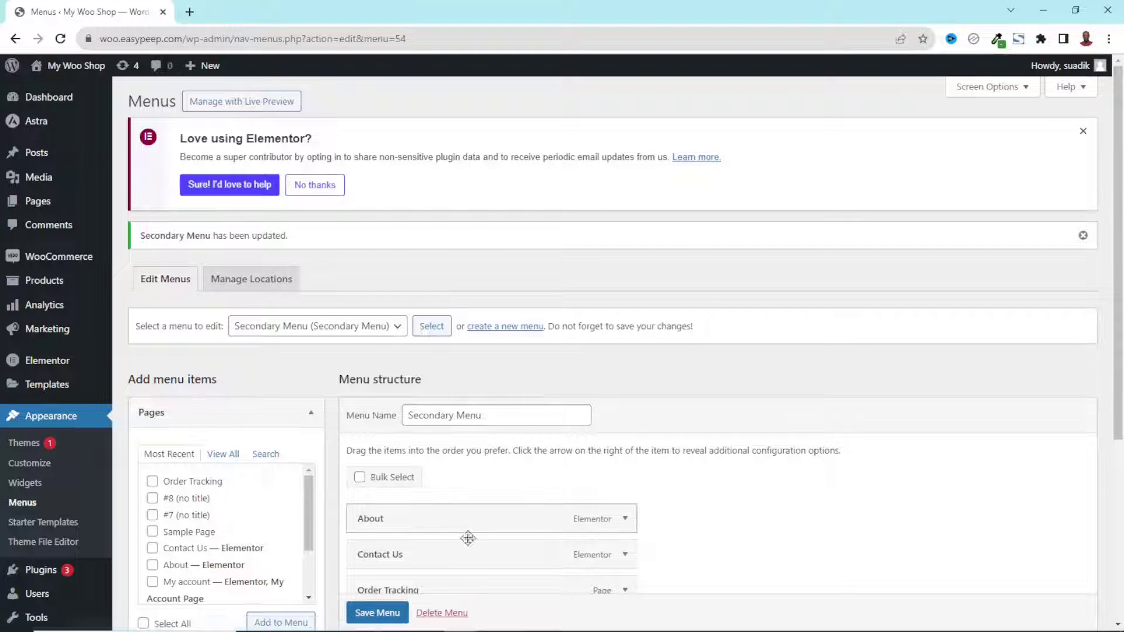
# In the visitor window, add DNK Yellow Shoes ($120.00) to the cart from Featured Products
pyautogui.click(445, 622)
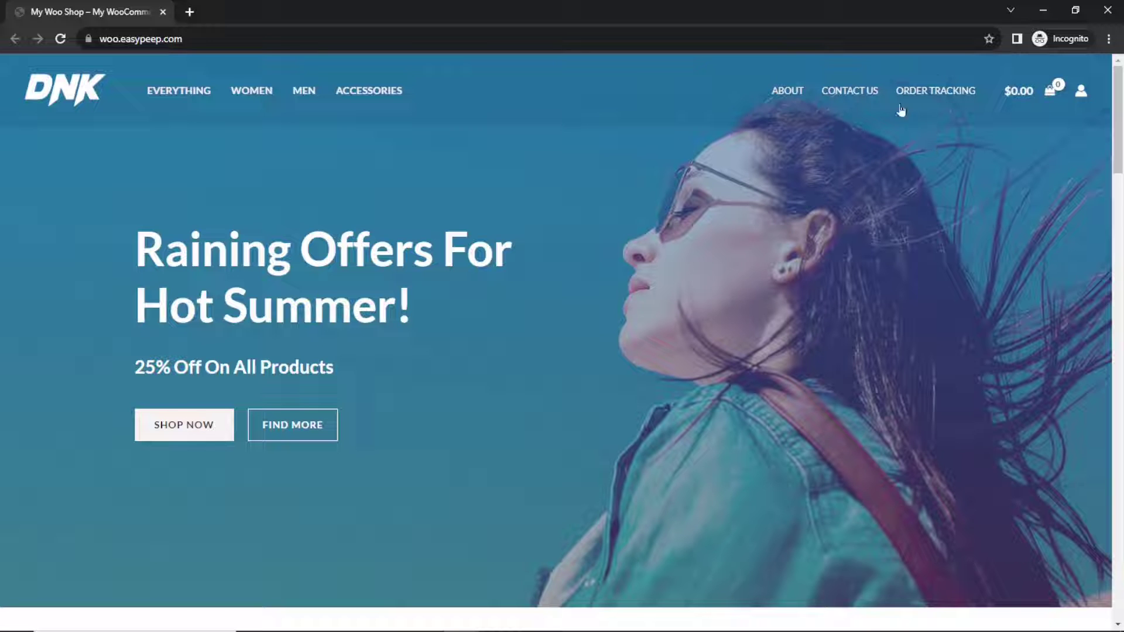
pyautogui.scroll(-10, 509, 437)
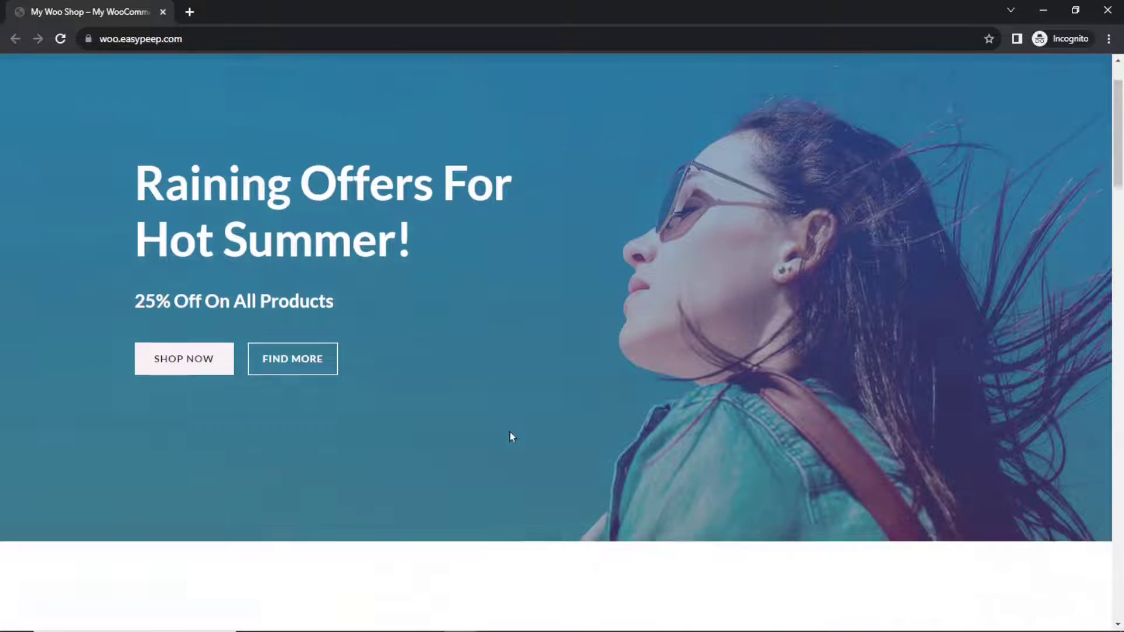
pyautogui.scroll(-10, 509, 437)
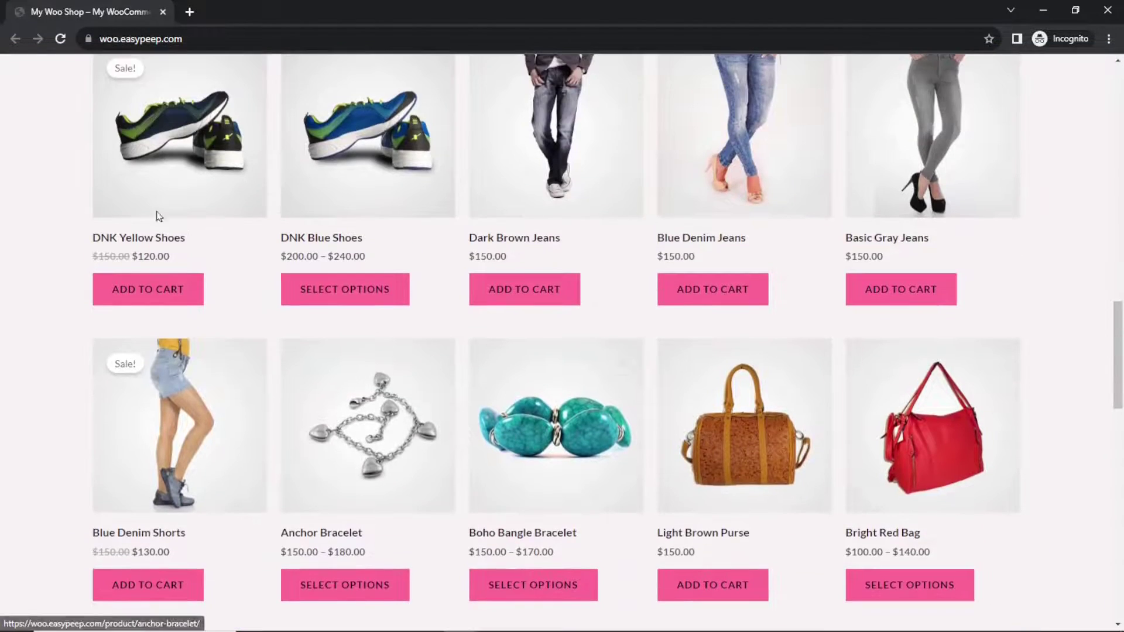
pyautogui.click(150, 291)
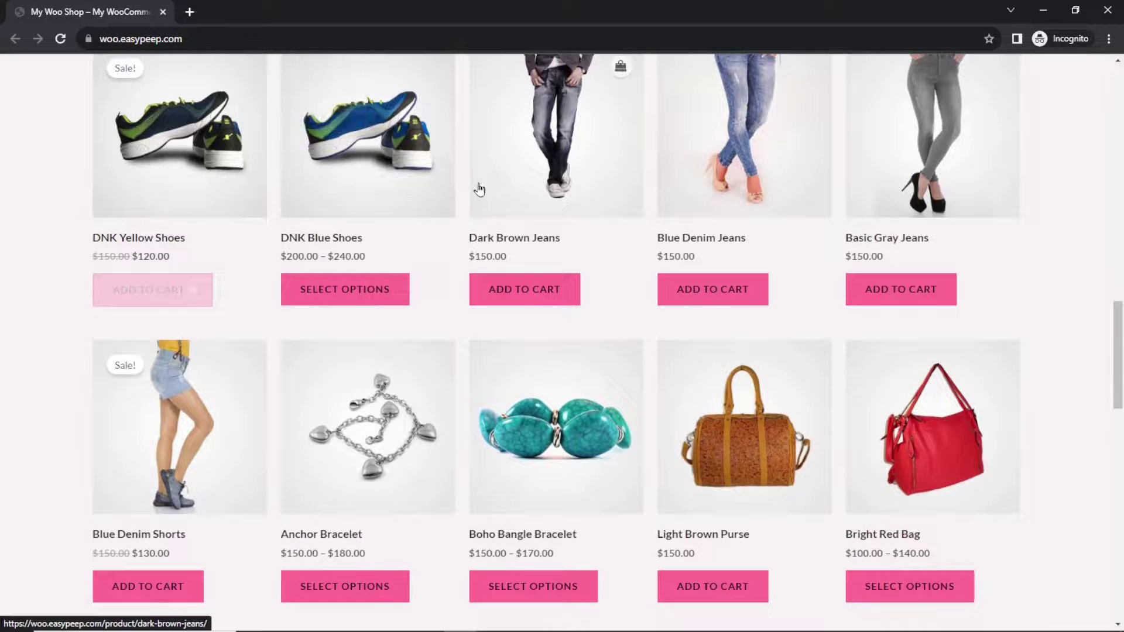
pyautogui.scroll(10, 283, 349)
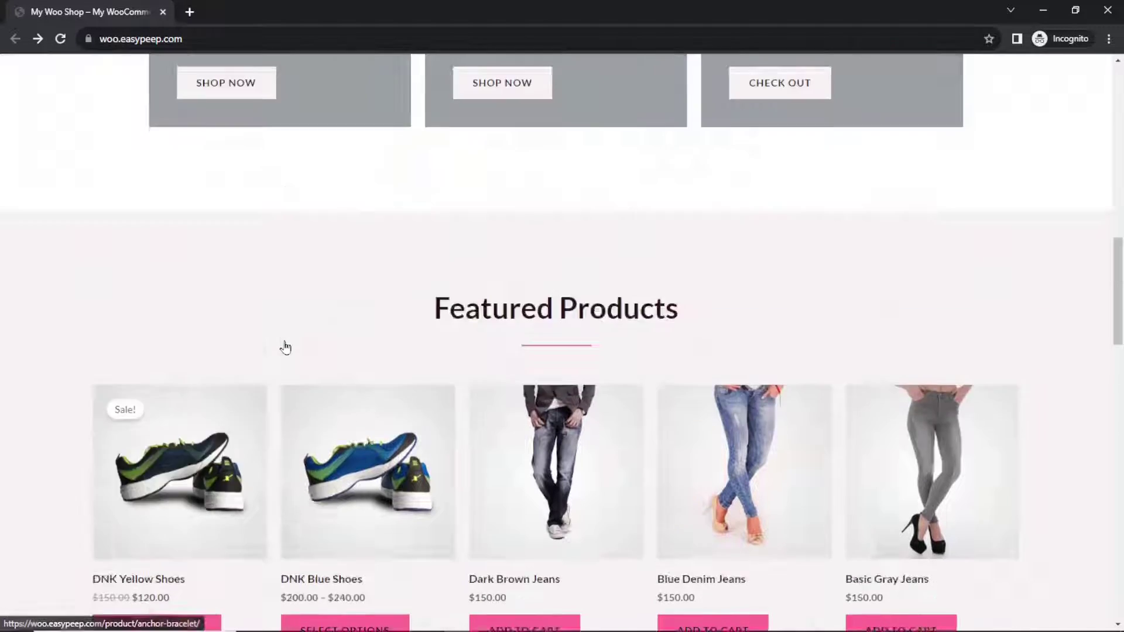
pyautogui.scroll(10, 766, 430)
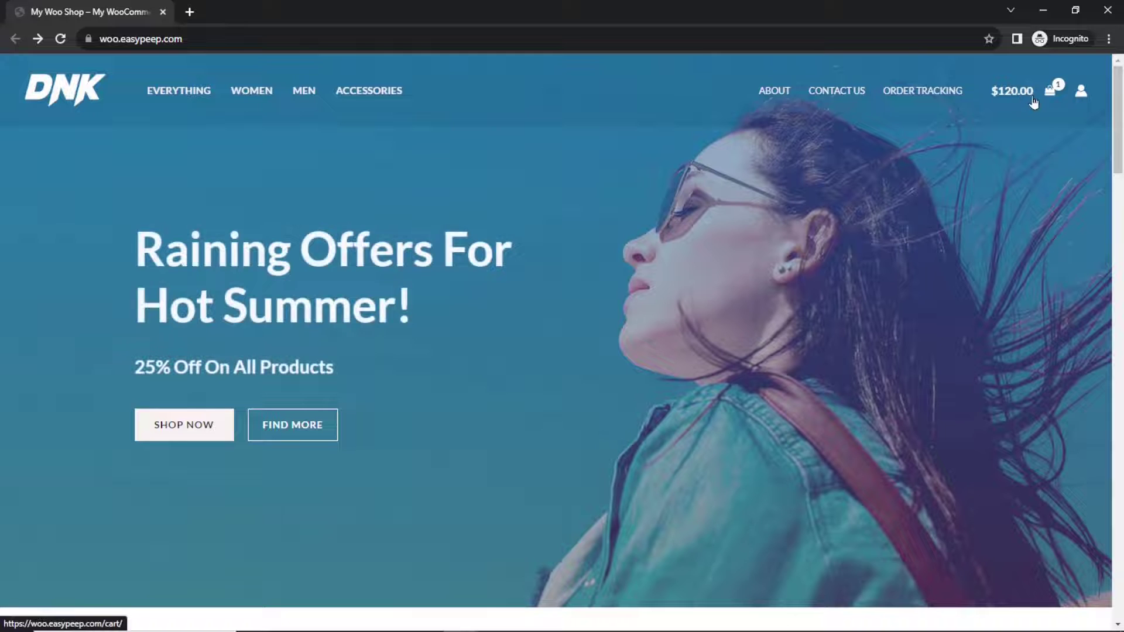
# Check out the cart and place the $120.00 cash-on-delivery order for the shoes
pyautogui.click(1051, 92)
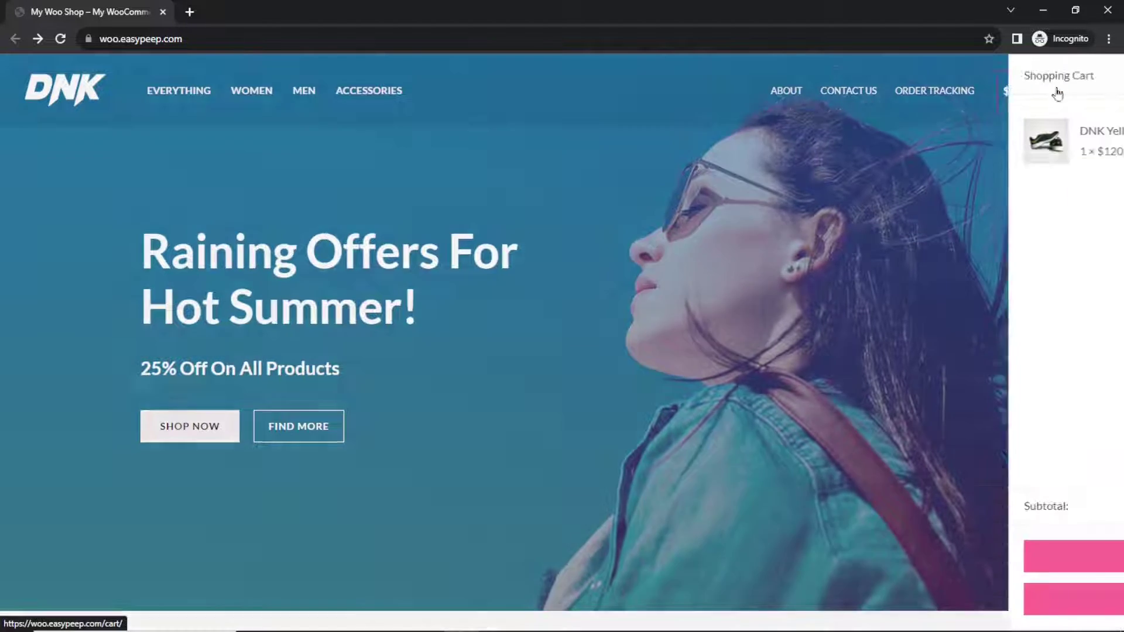
pyautogui.click(906, 602)
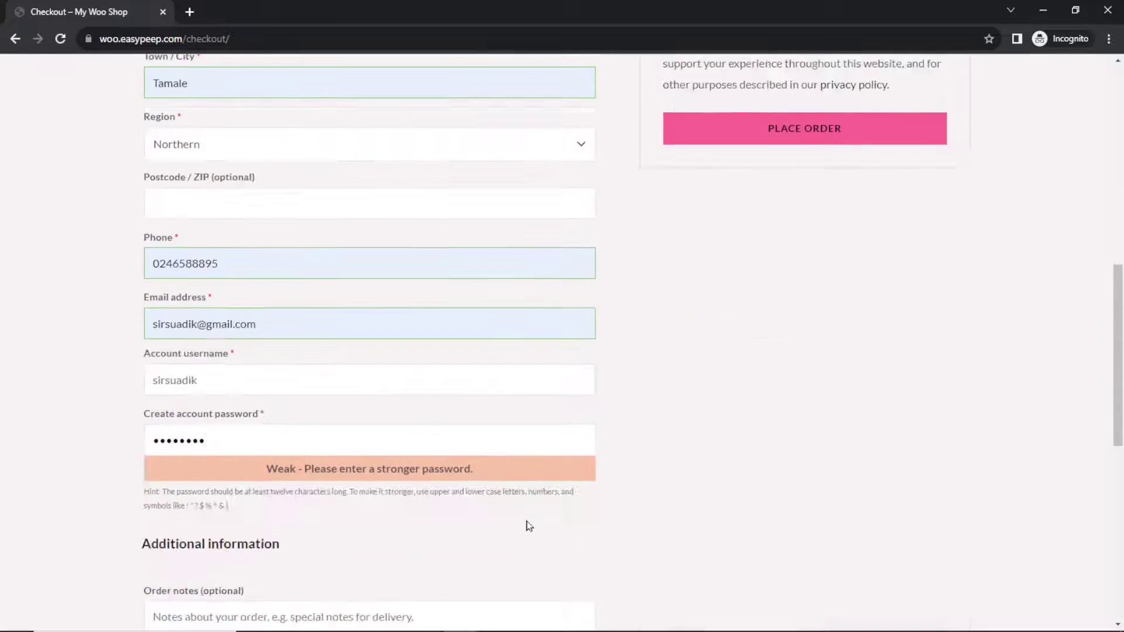
pyautogui.scroll(10, 529, 526)
pyautogui.scroll(-4, 754, 545)
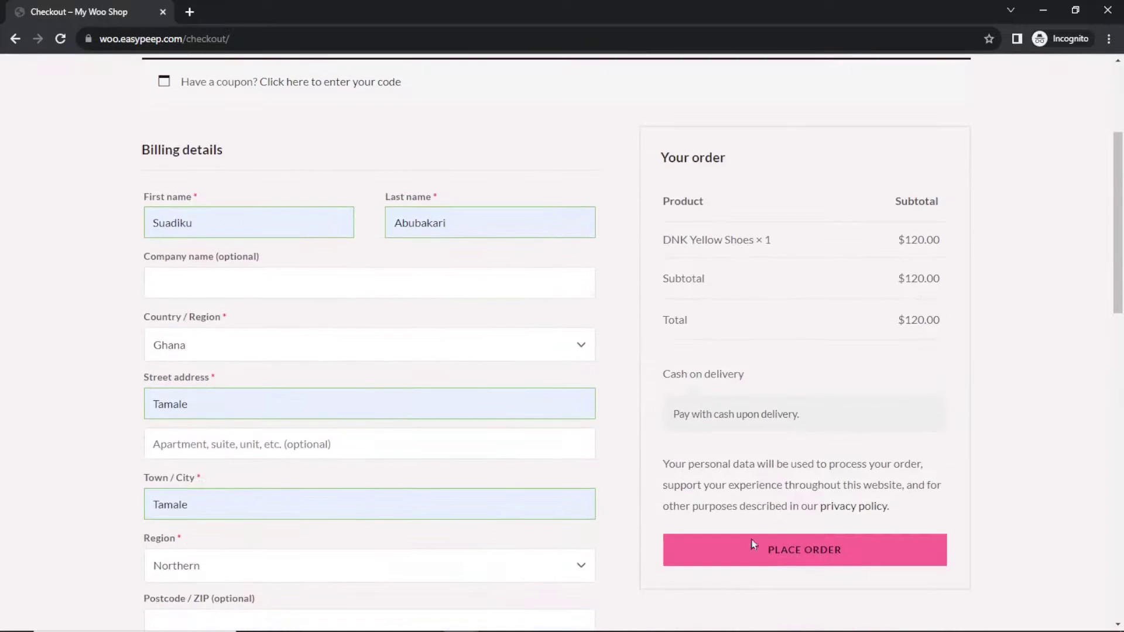
pyautogui.click(816, 561)
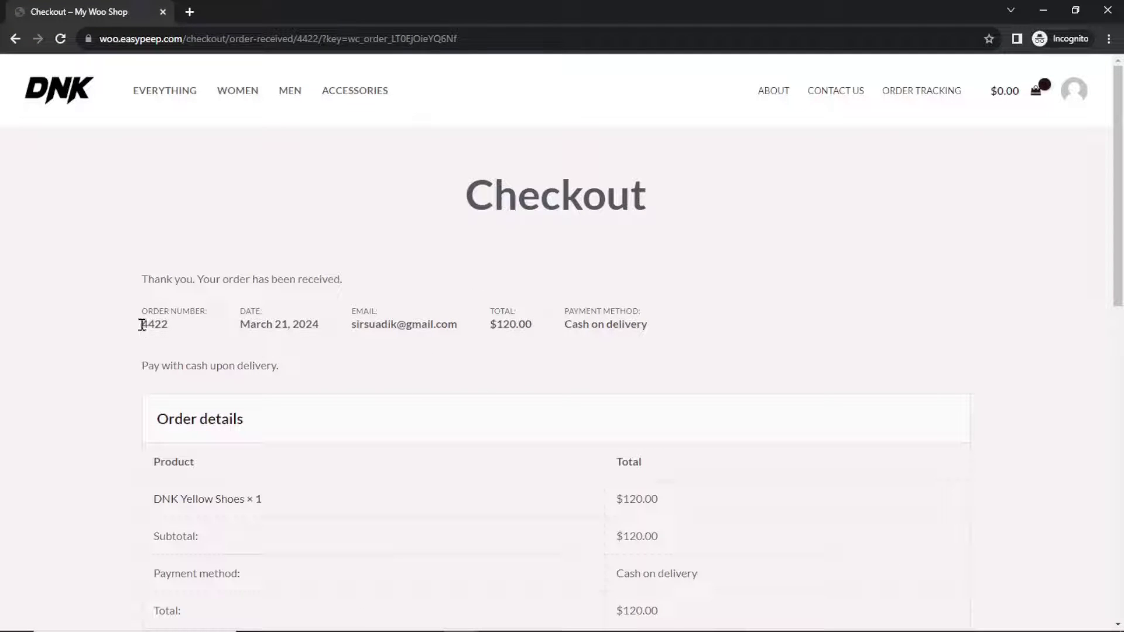
# Copy the new order's number from the order confirmation
pyautogui.moveTo(141, 325); pyautogui.dragTo(170, 334)
pyautogui.rightClick(151, 324)
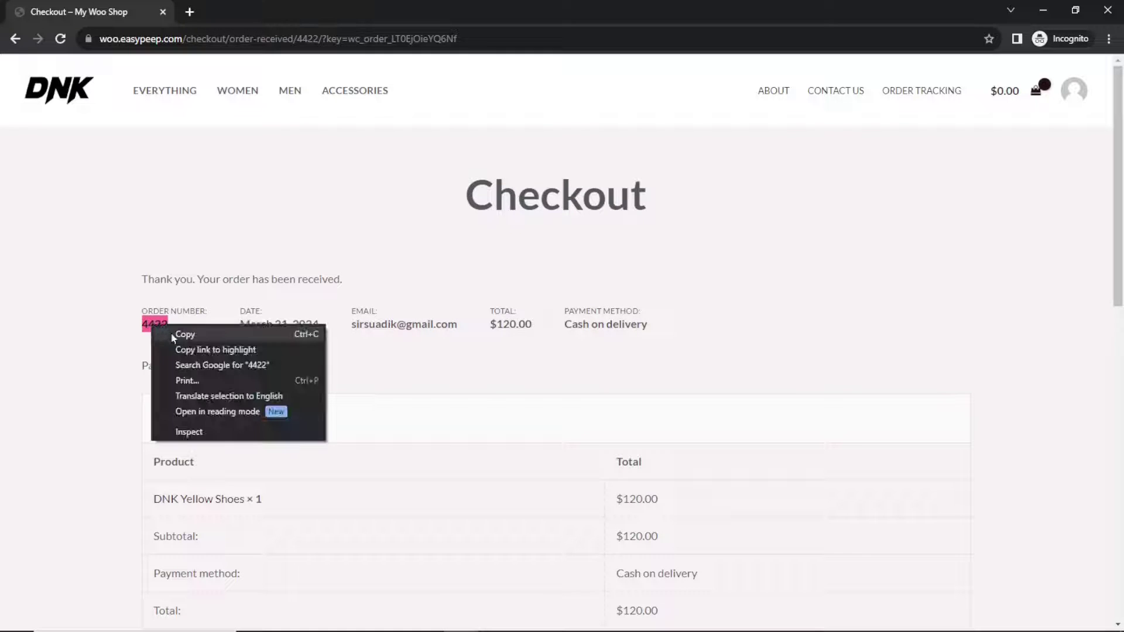
pyautogui.click(184, 335)
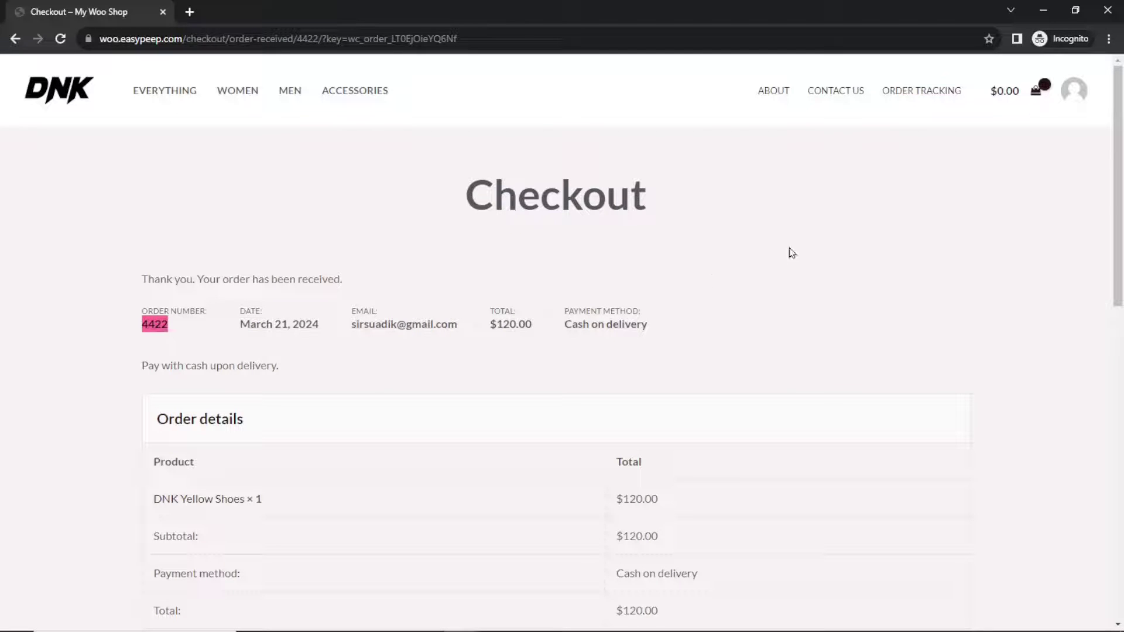
pyautogui.click(924, 96)
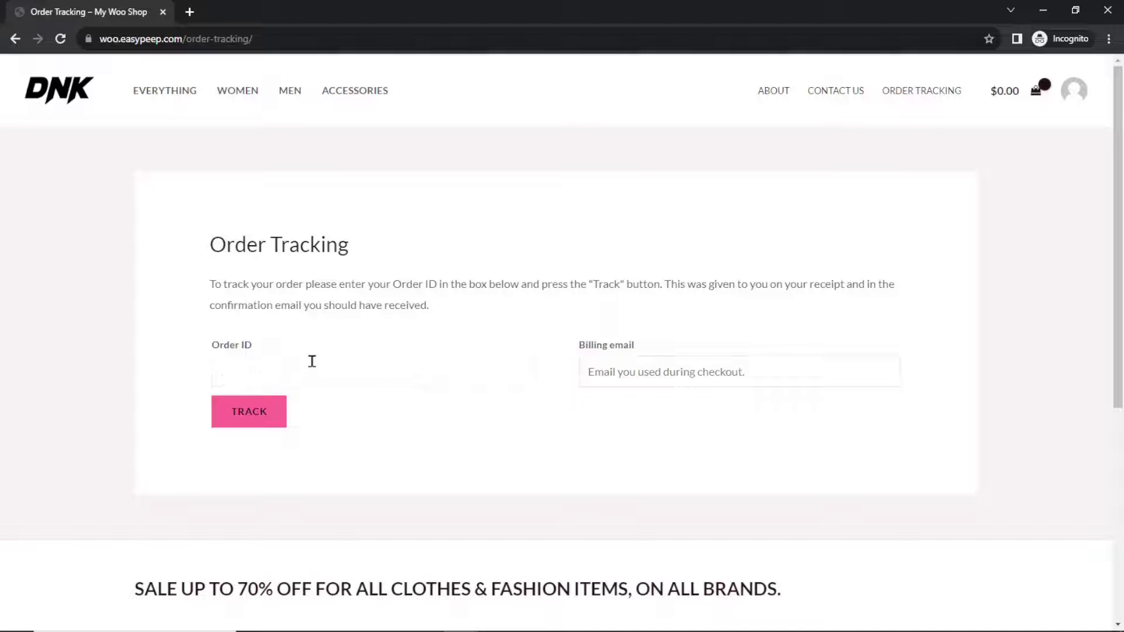
# Track the new order by its number and billing email, showing Processing since March 21, 2024
pyautogui.write('4422')
pyautogui.click(688, 364)
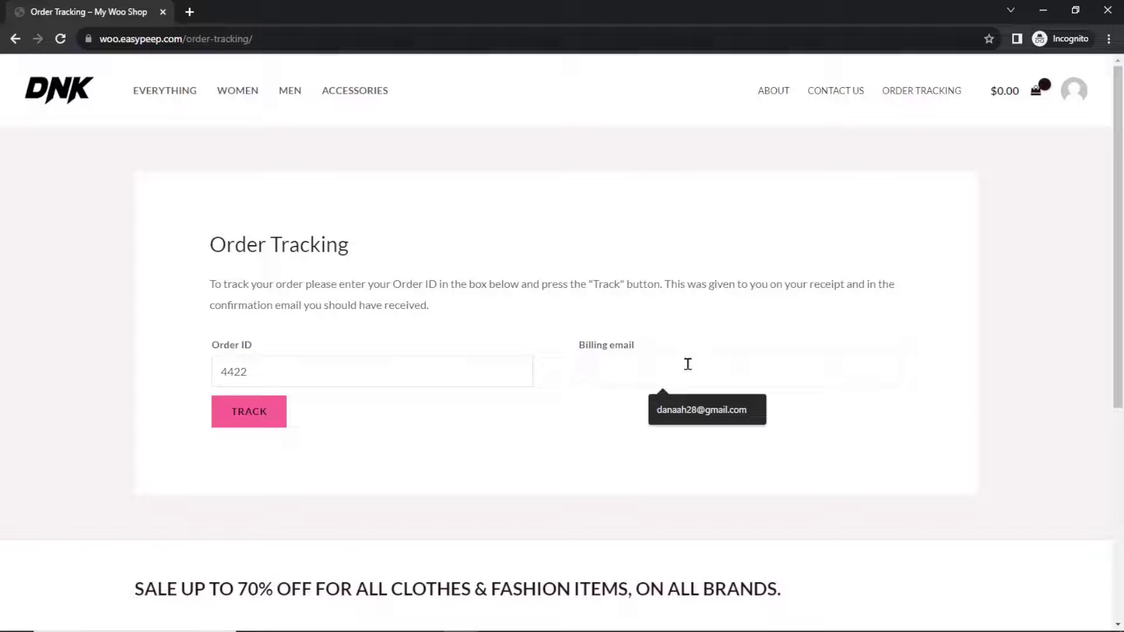
pyautogui.click(249, 412)
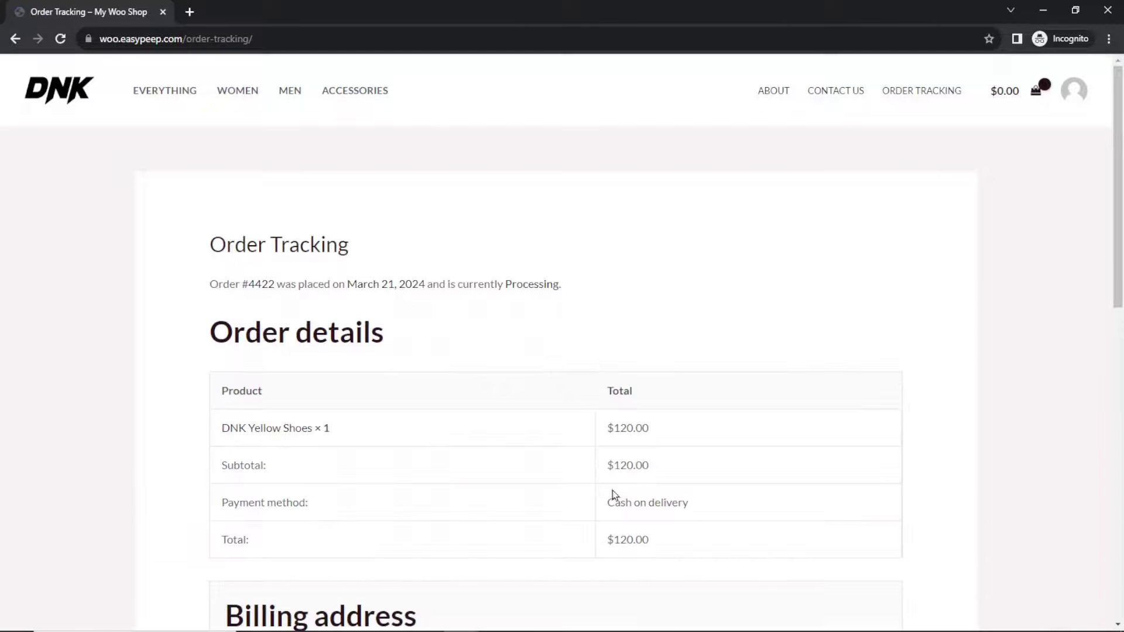
pyautogui.moveTo(212, 291); pyautogui.dragTo(249, 285)
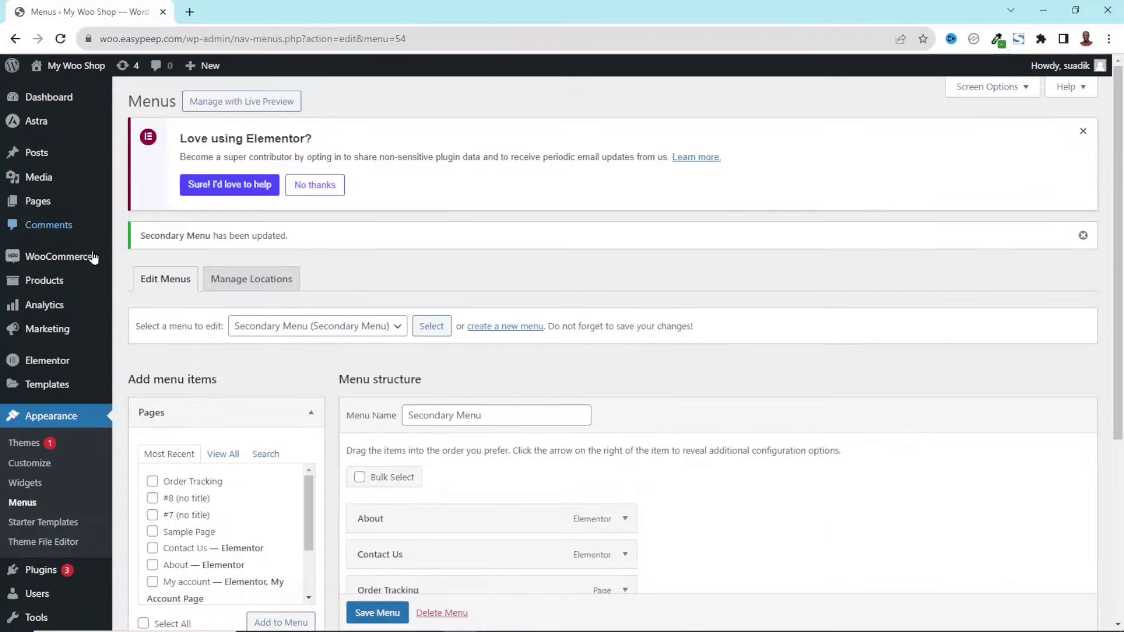
# Change the test shoe order's status from Processing to Pending payment, save it, and reload the storefront tracking page
pyautogui.moveTo(93, 257)
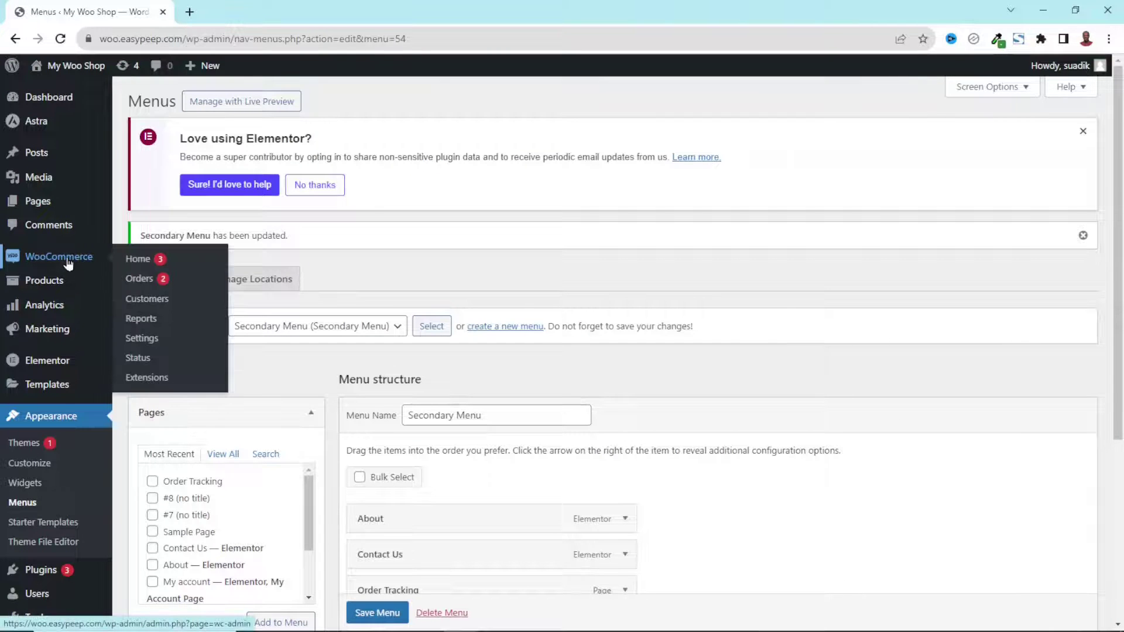
pyautogui.click(152, 279)
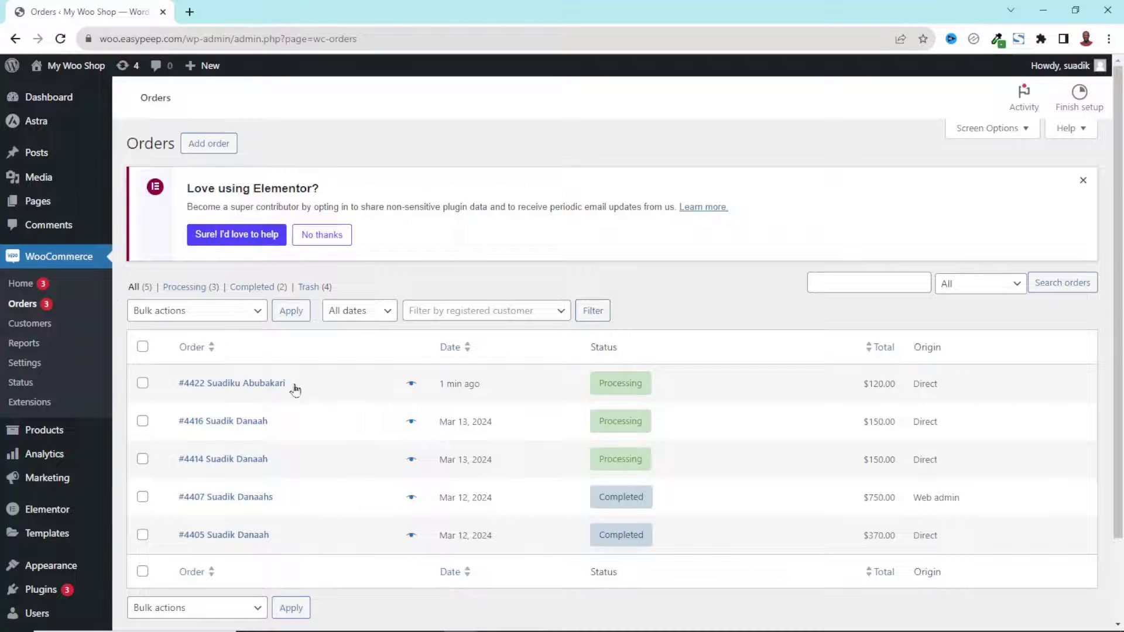
pyautogui.click(623, 387)
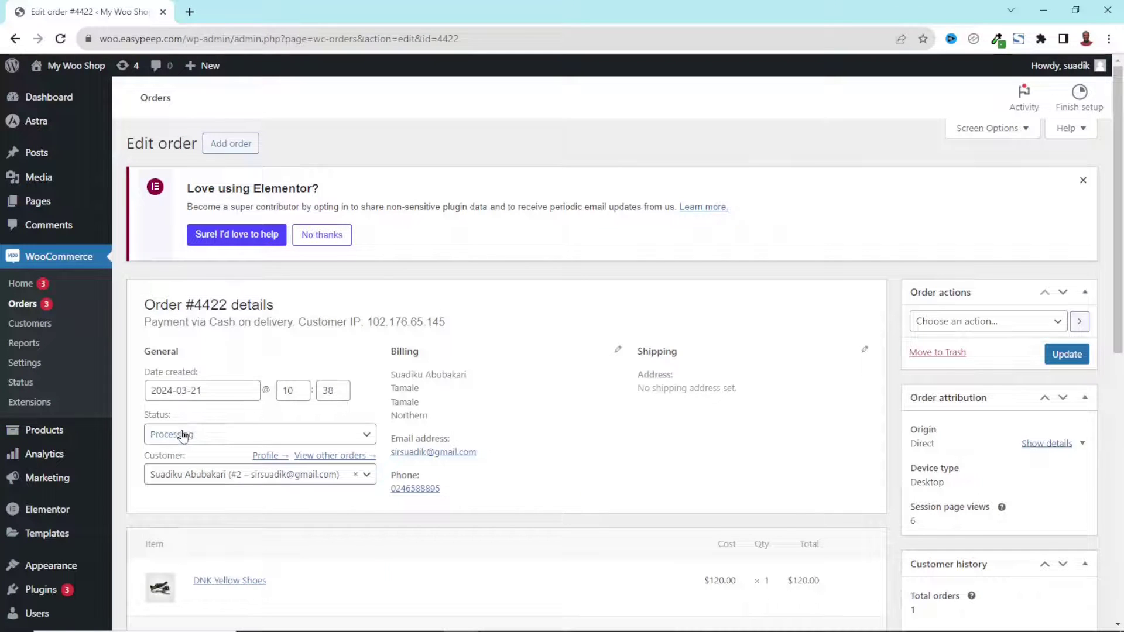
pyautogui.click(183, 435)
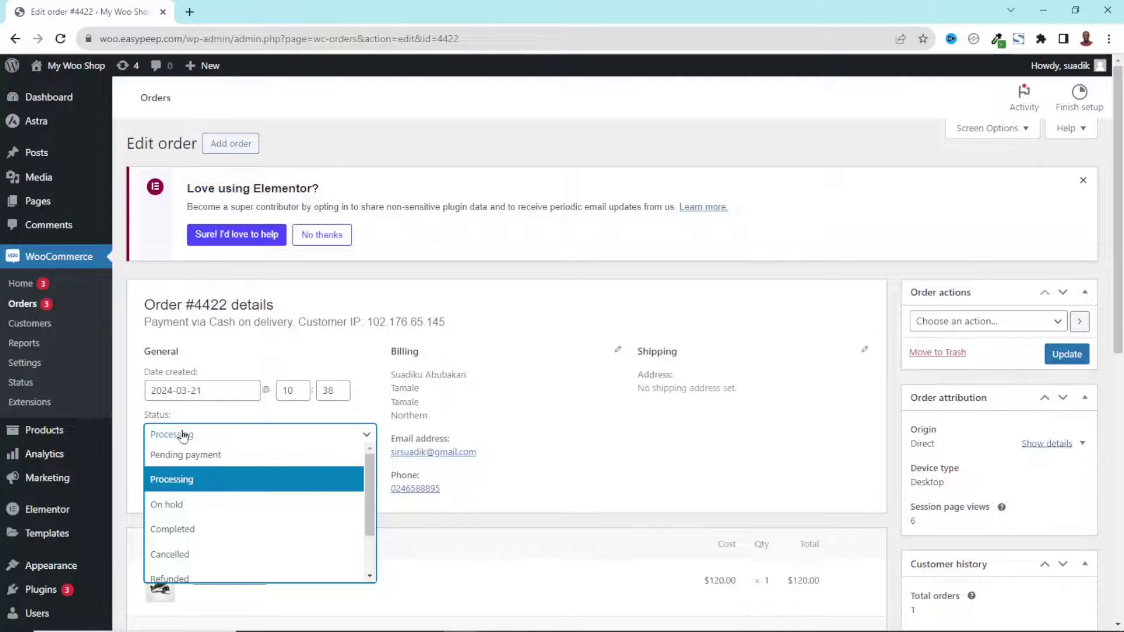
pyautogui.click(204, 463)
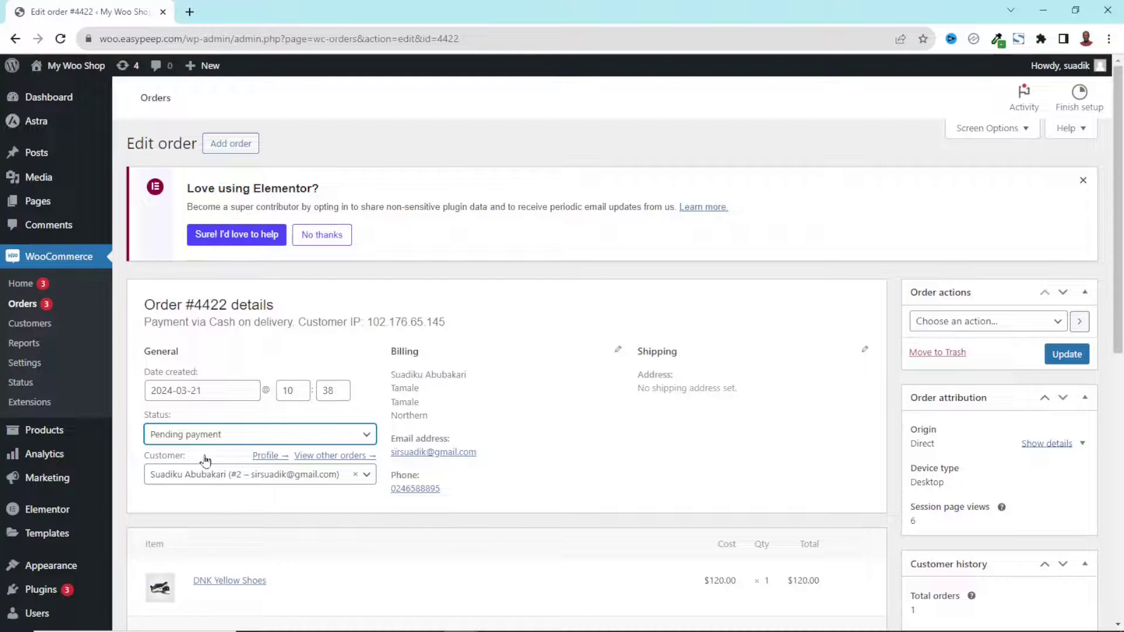
pyautogui.click(1067, 356)
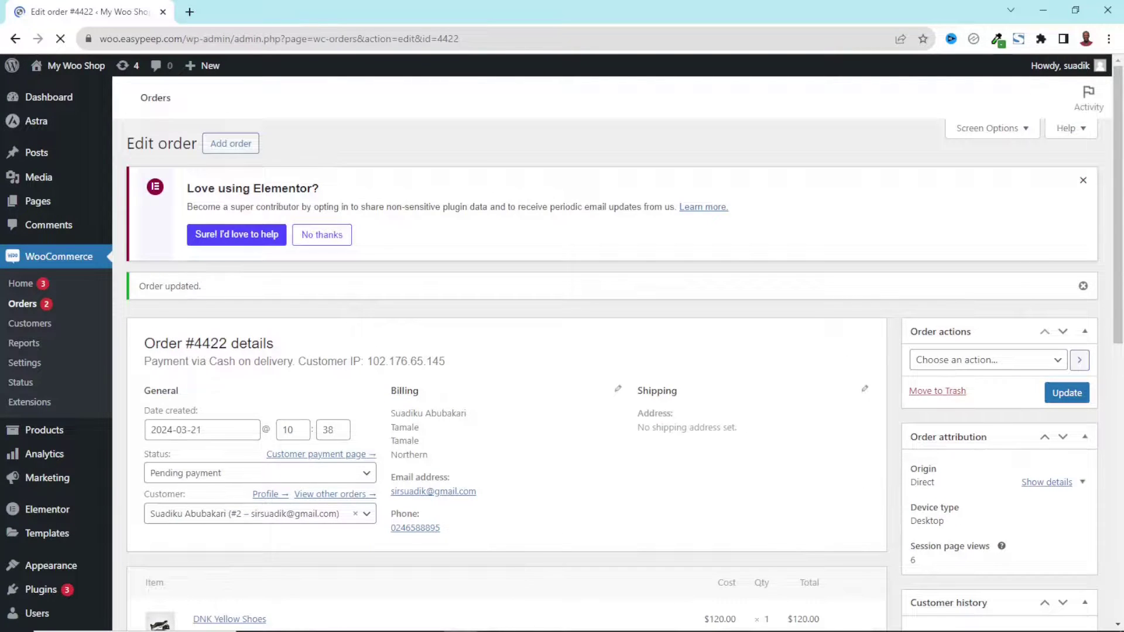
pyautogui.hotkey('alt', 'Tab')
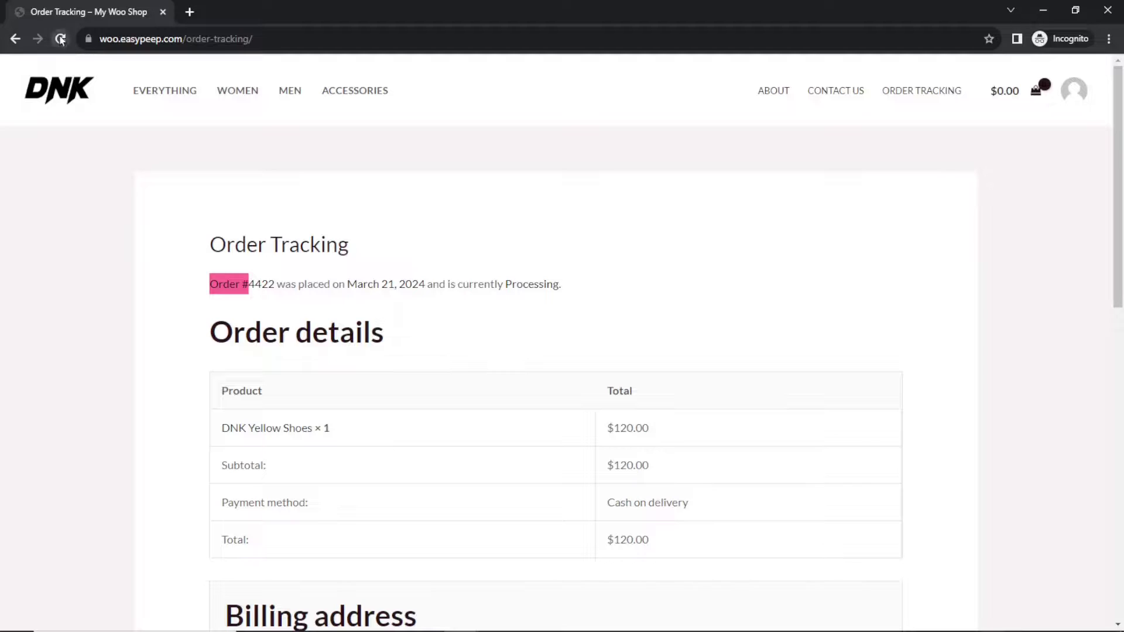
pyautogui.click(60, 40)
# Confirm tracking now shows Pending payment, then set the order to Completed in admin and save
pyautogui.click(612, 149)
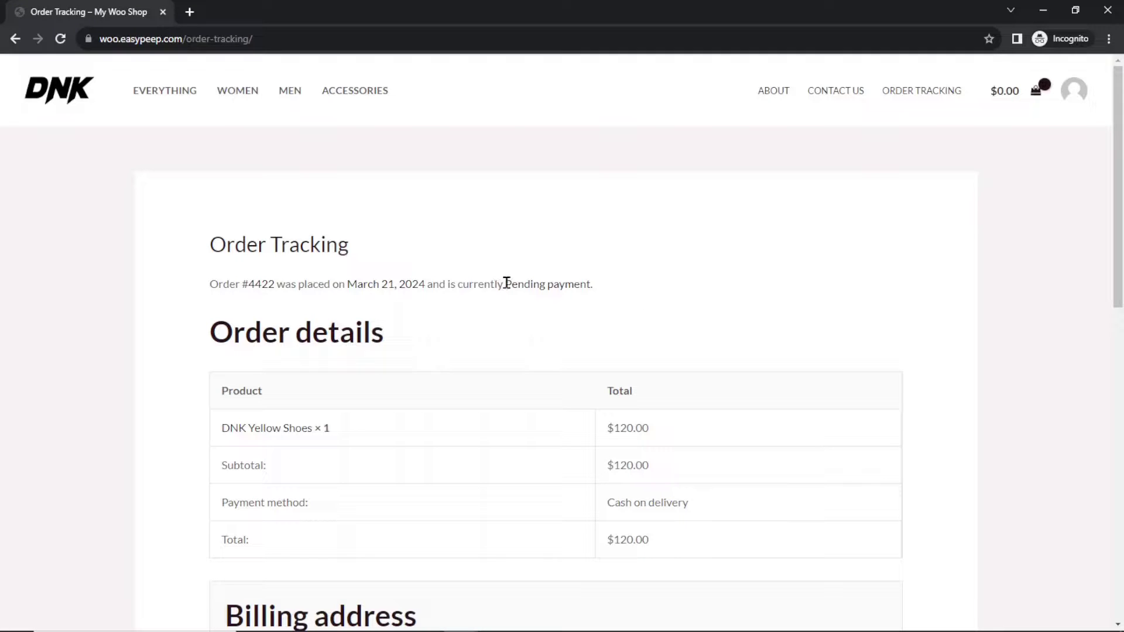
pyautogui.moveTo(507, 284); pyautogui.dragTo(590, 284)
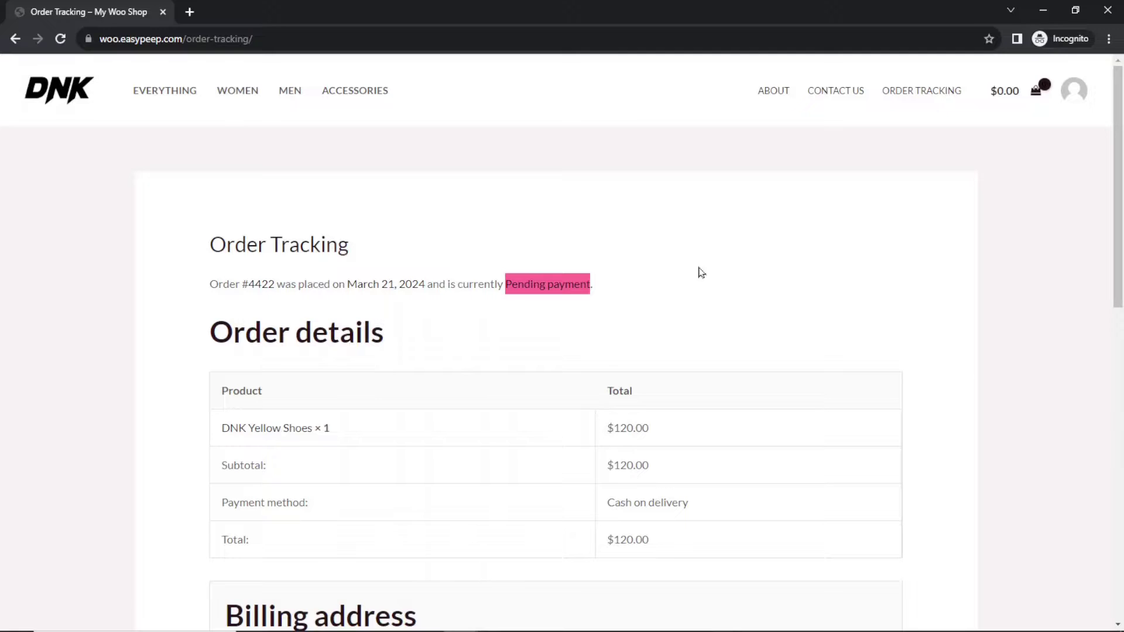
pyautogui.click(1041, 10)
pyautogui.click(186, 475)
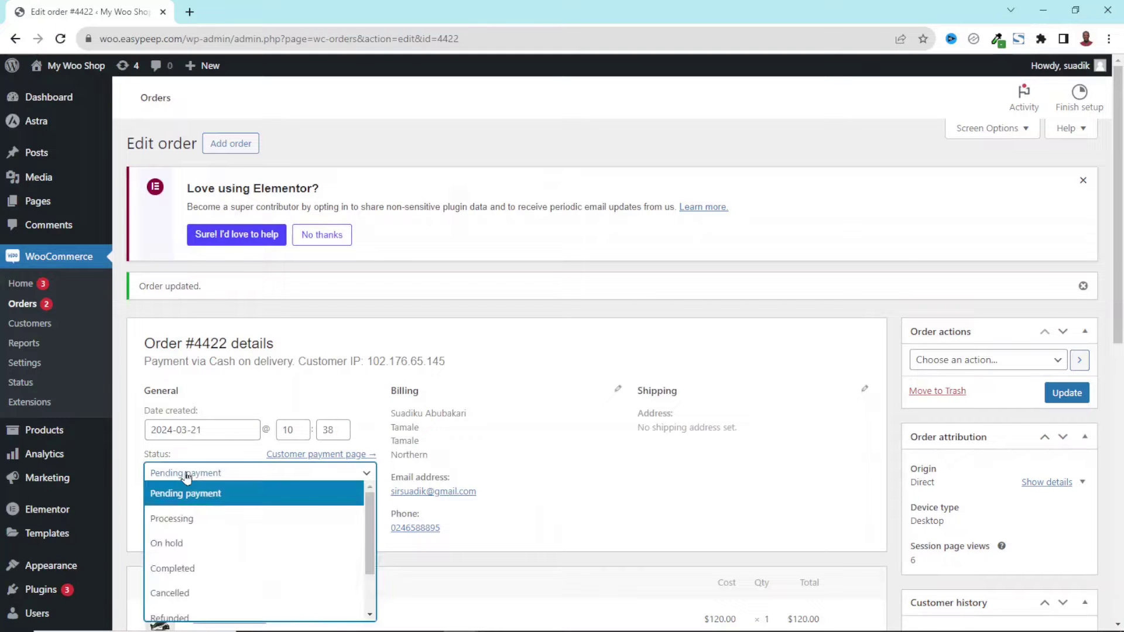
pyautogui.click(195, 570)
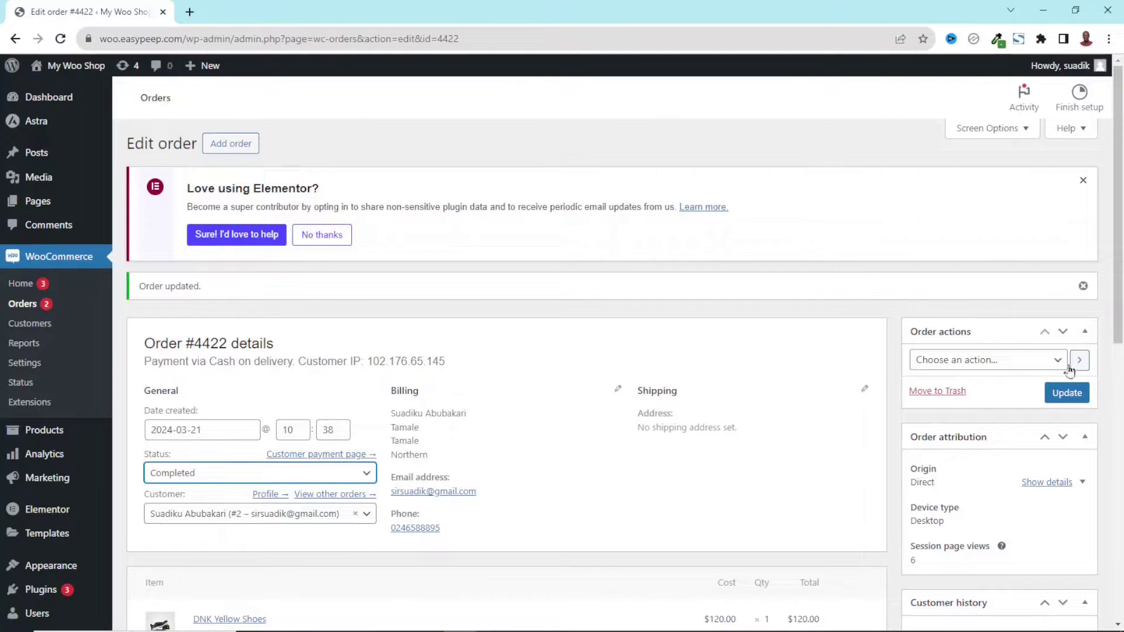
pyautogui.click(1067, 393)
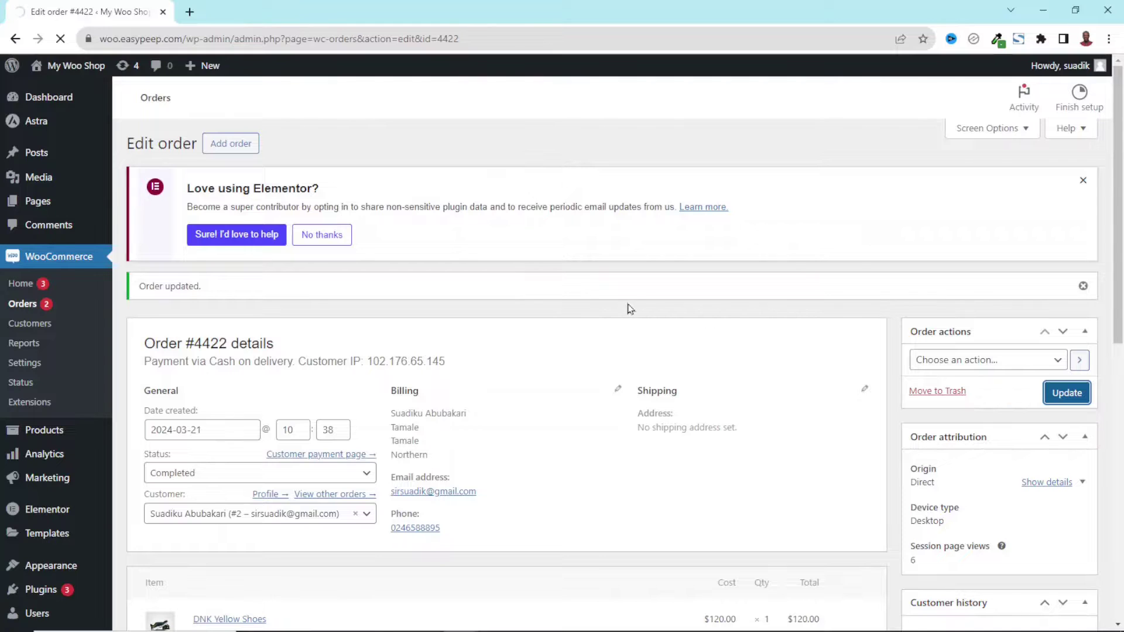
# Resubmit the tracking form to confirm order #4422 shows Completed with an Order Again option
pyautogui.hotkey('alt', 'Tab')
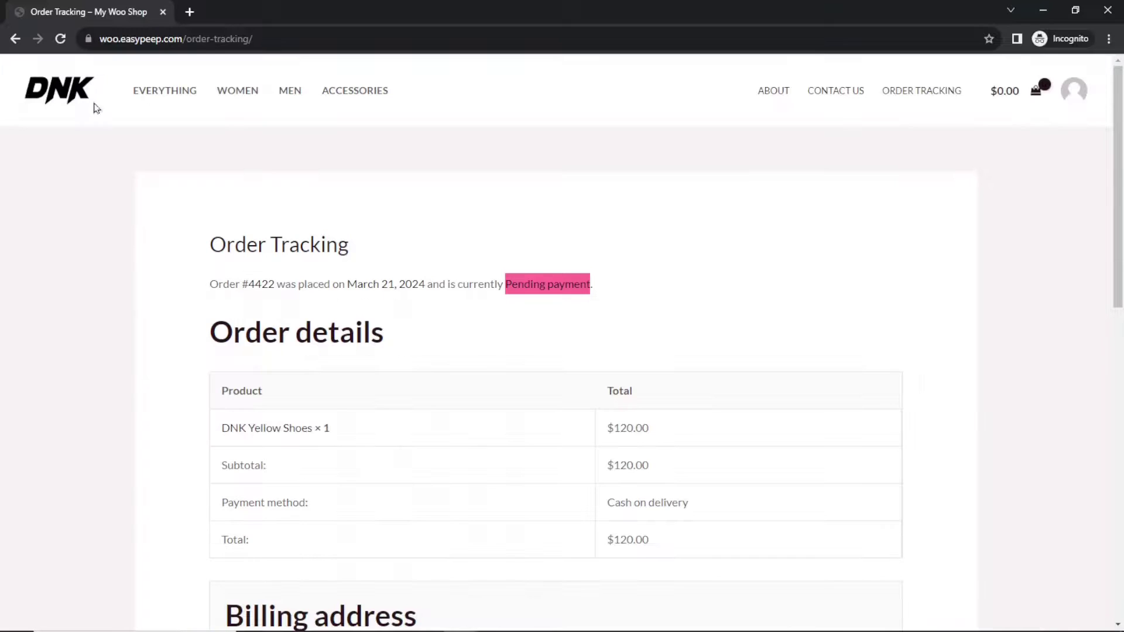
pyautogui.click(61, 38)
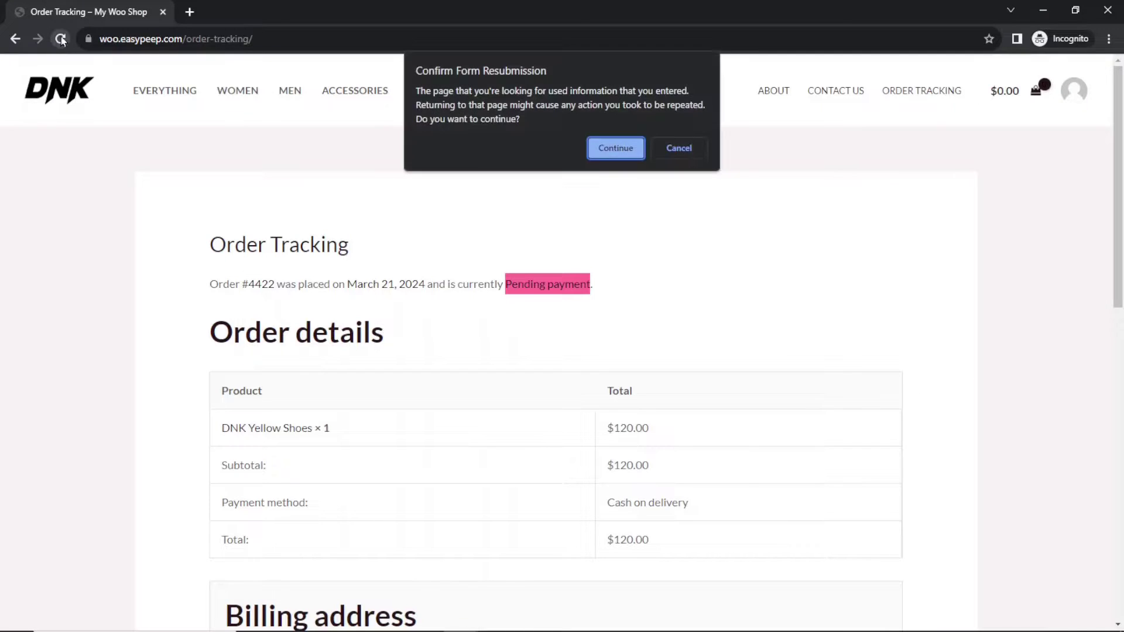
pyautogui.click(611, 150)
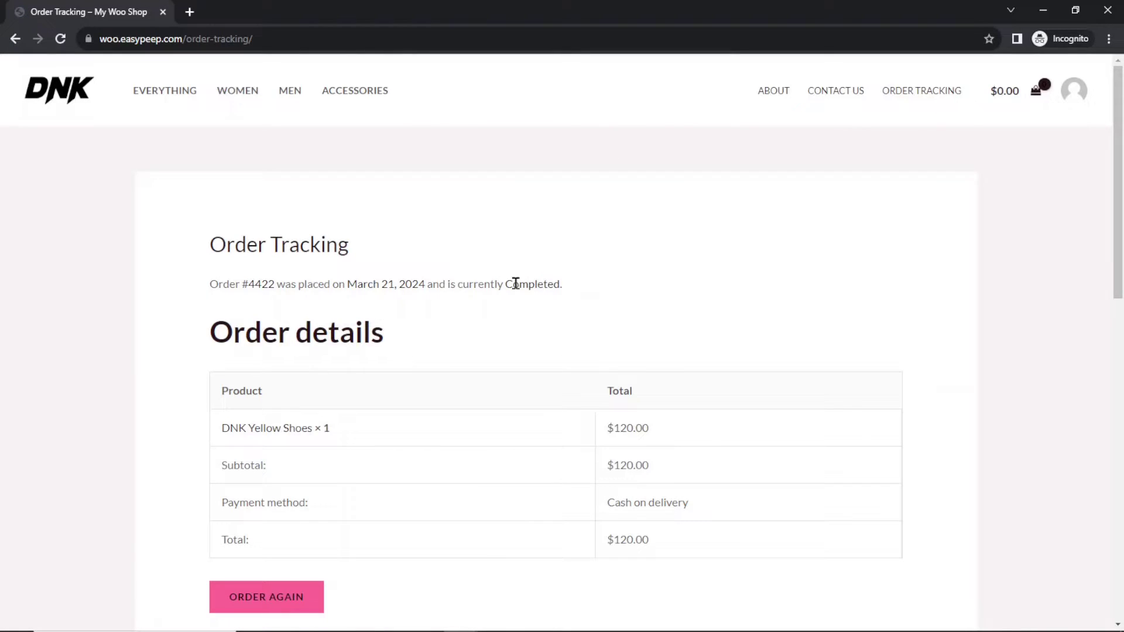
pyautogui.doubleClick(515, 284)
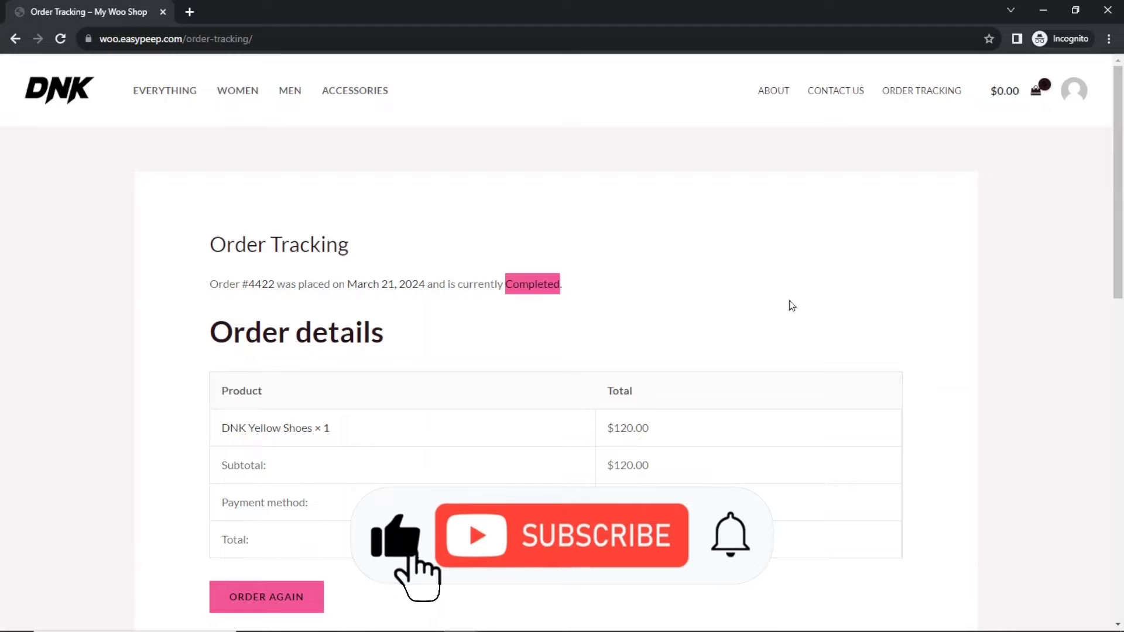
pyautogui.scroll(-2, 979, 393)
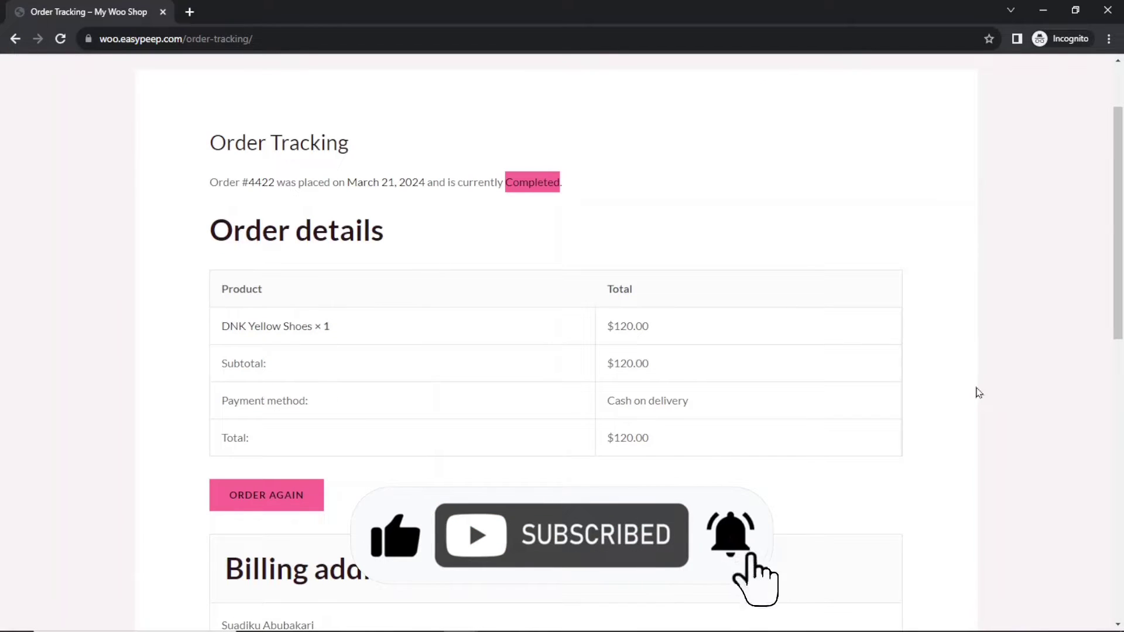